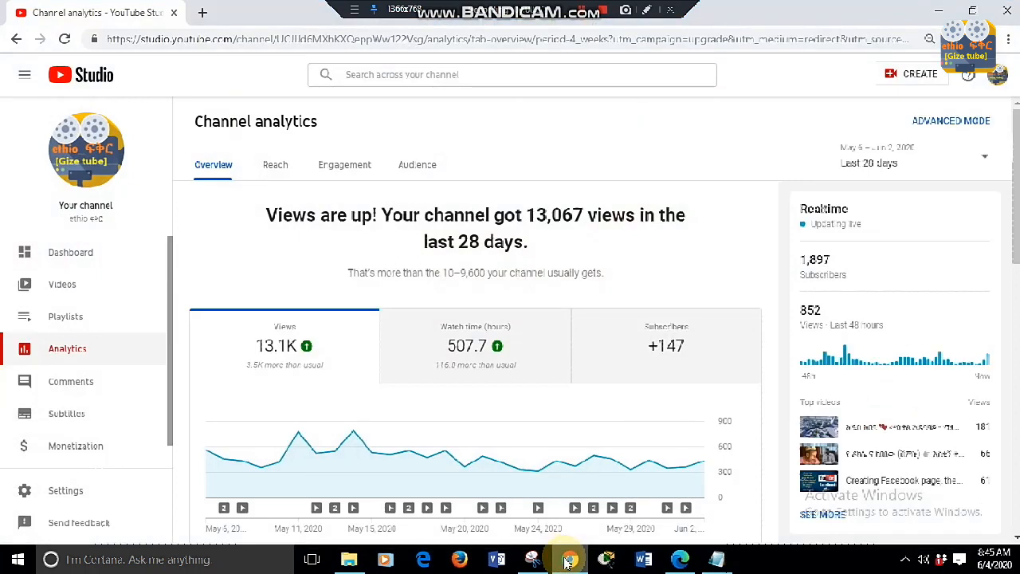
- Open the details of the May 16, 2020 video about protecting eyes from mobile blue rays from the channel's uploads
{"action": "left_click", "coordinate": [75, 291]}
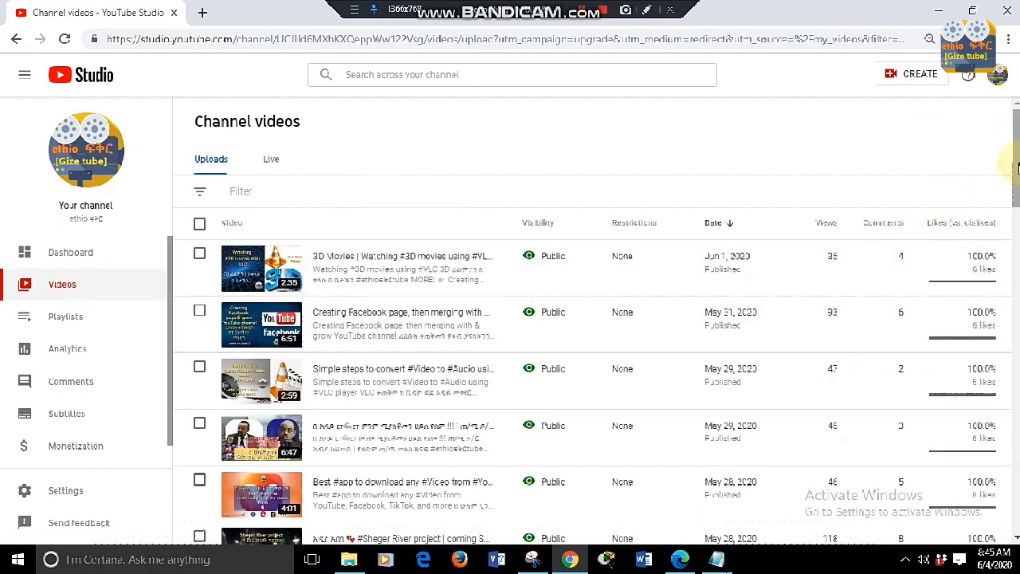
{"action": "left_click_drag", "start_coordinate": [1017, 166], "coordinate": [1017, 338]}
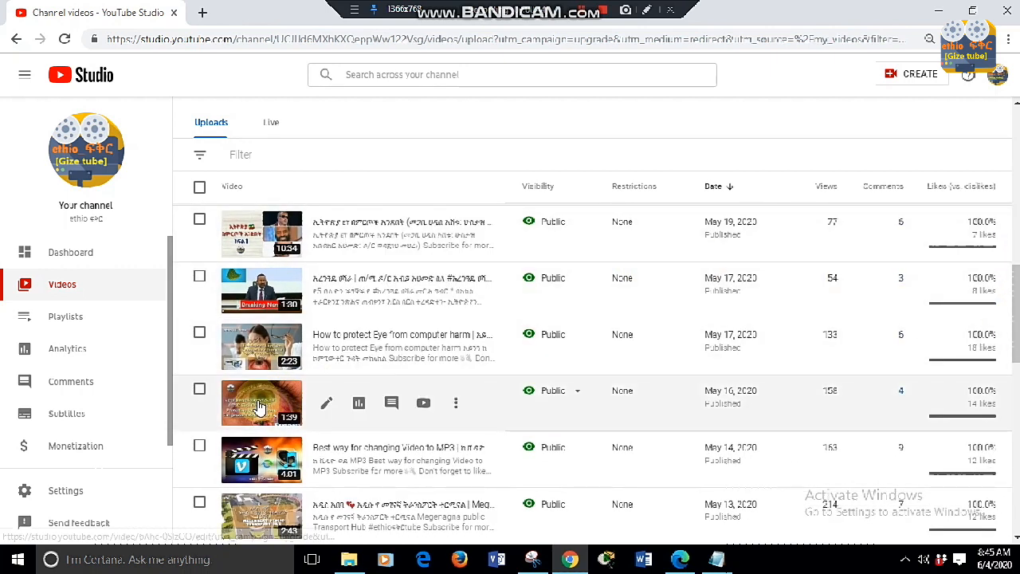
{"action": "left_click", "coordinate": [257, 407]}
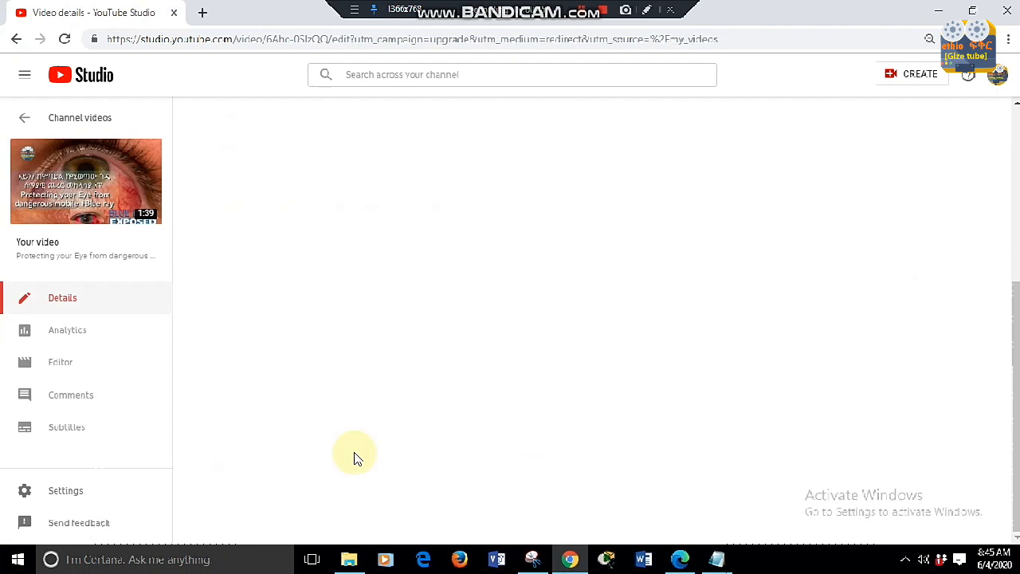
- Switch to the open Notepad note and add the line "select the video..." below "Enjoy!!!"
{"action": "mouse_move", "coordinate": [716, 555]}
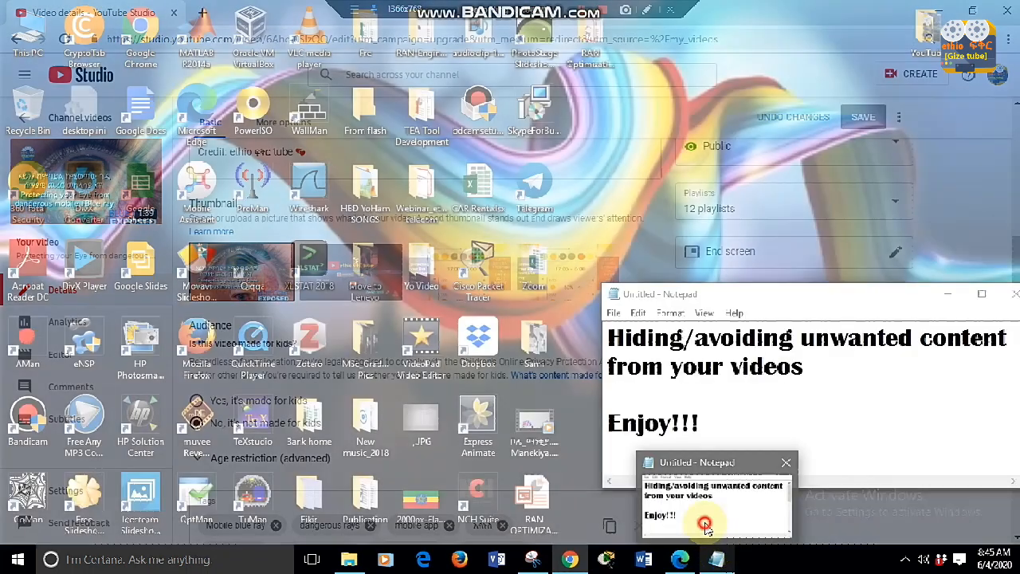
{"action": "left_click", "coordinate": [703, 526]}
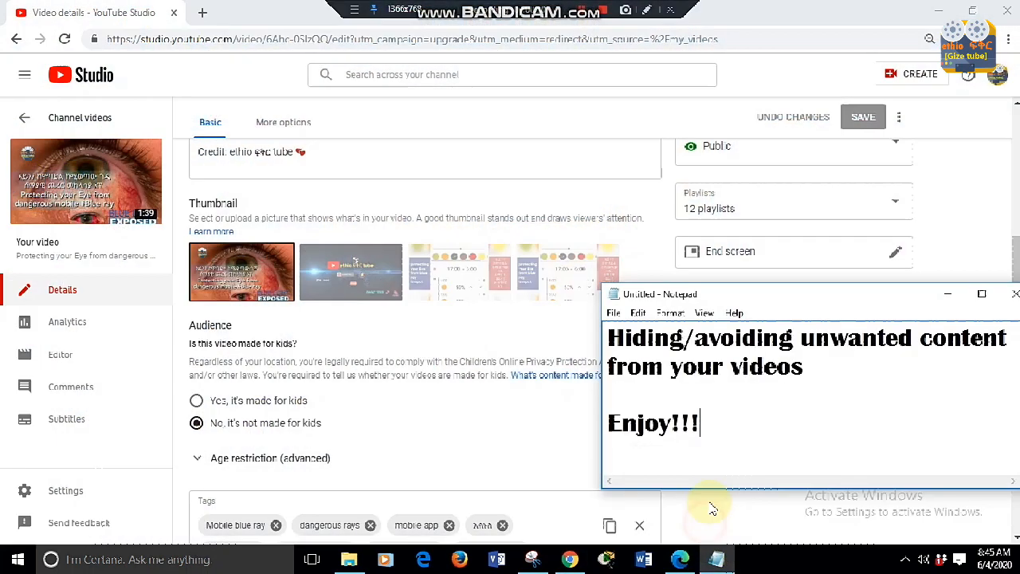
{"action": "left_click", "coordinate": [720, 466]}
{"action": "key", "text": "Return"}
{"action": "type", "text": "select th"}
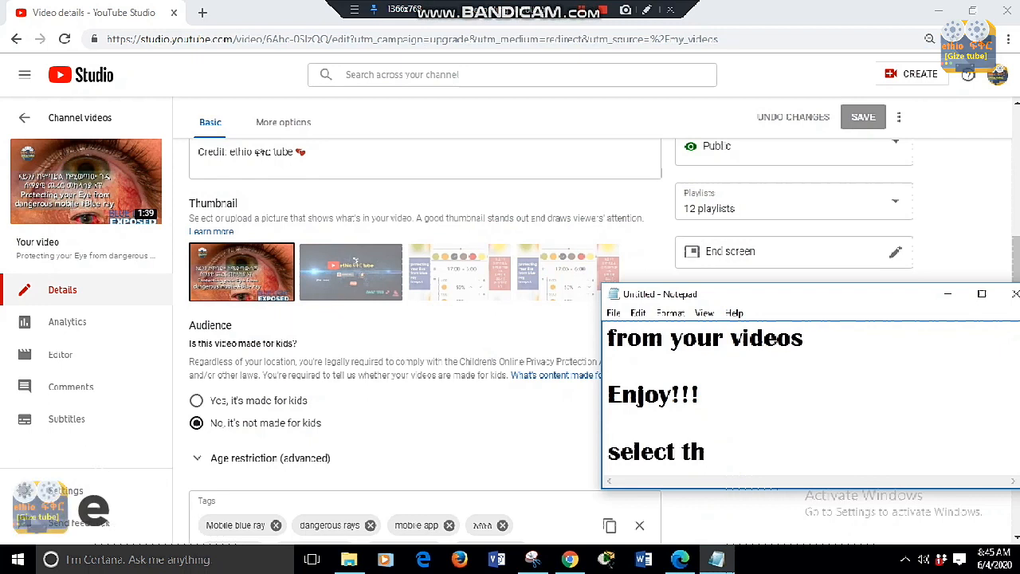
{"action": "type", "text": "e video..."}
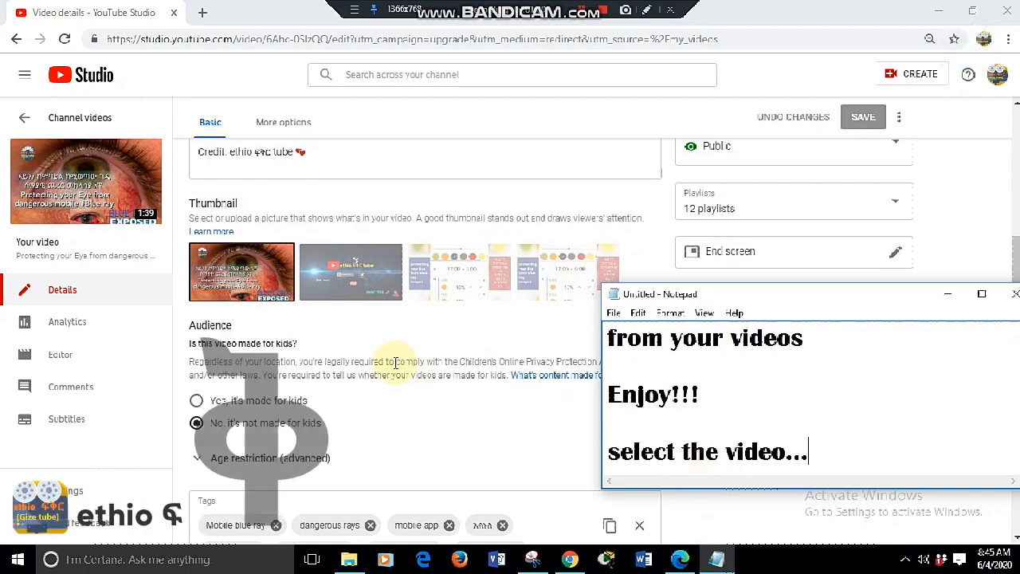
- Return to the browser, outline the Editor entry with a red rectangle annotation, and open the video editor
{"action": "left_click", "coordinate": [271, 88]}
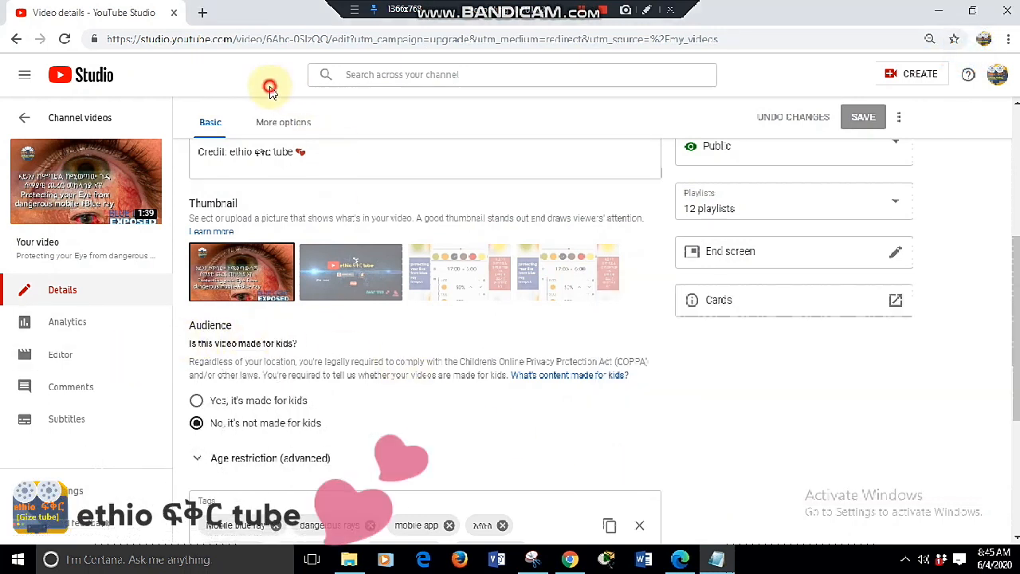
{"action": "left_click", "coordinate": [648, 10]}
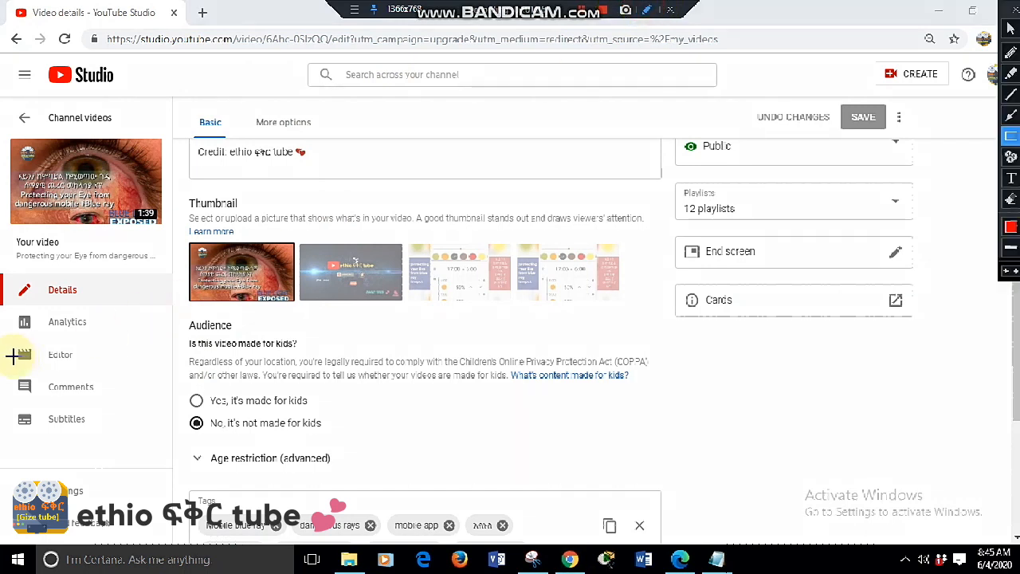
{"action": "left_click_drag", "start_coordinate": [11, 343], "coordinate": [78, 359]}
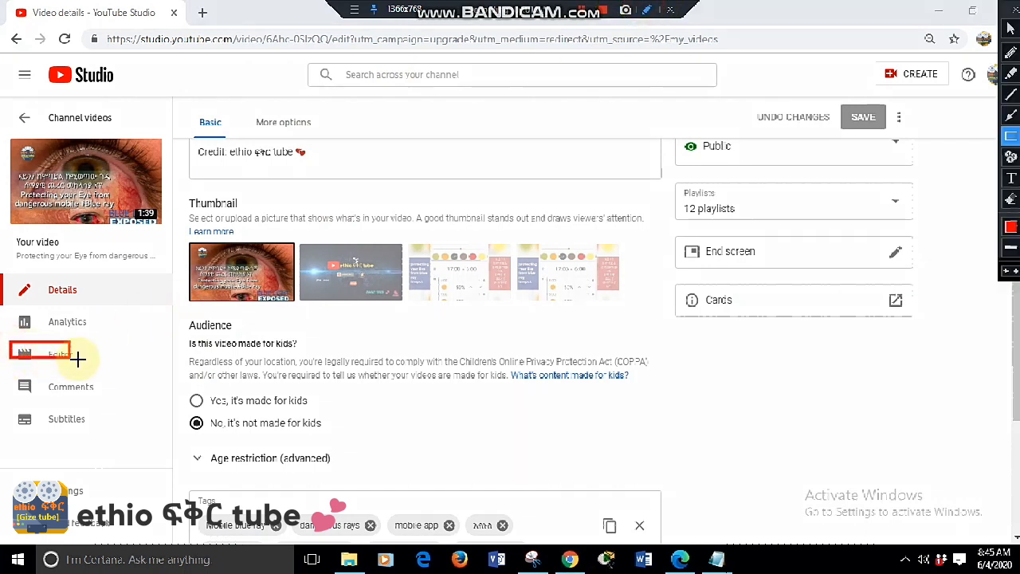
{"action": "key", "text": "Escape"}
{"action": "left_click", "coordinate": [61, 356]}
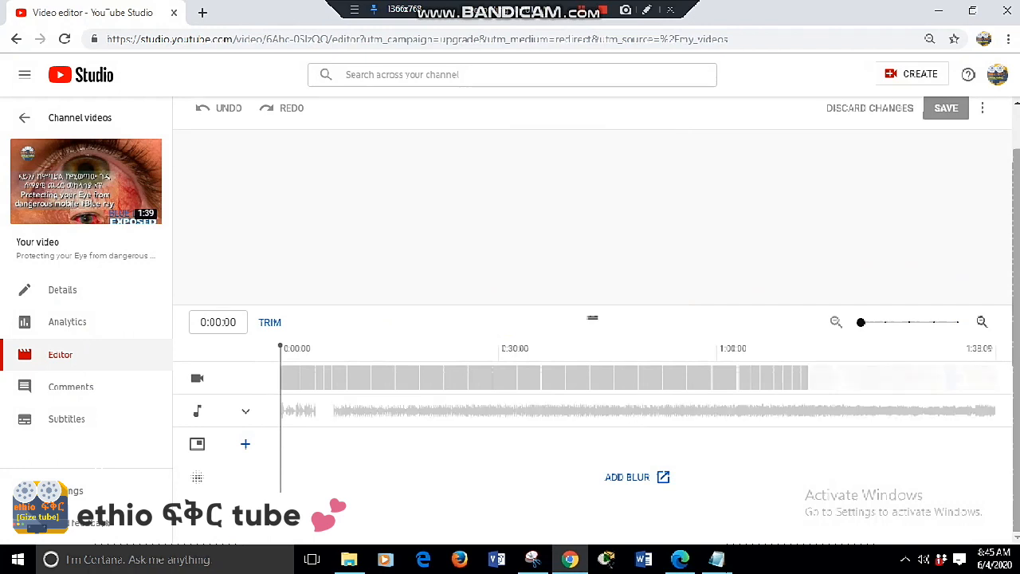
- Outline the Add Blur link with a rectangle annotation, clear it, and open the blur tool for the video
{"action": "left_click", "coordinate": [650, 11]}
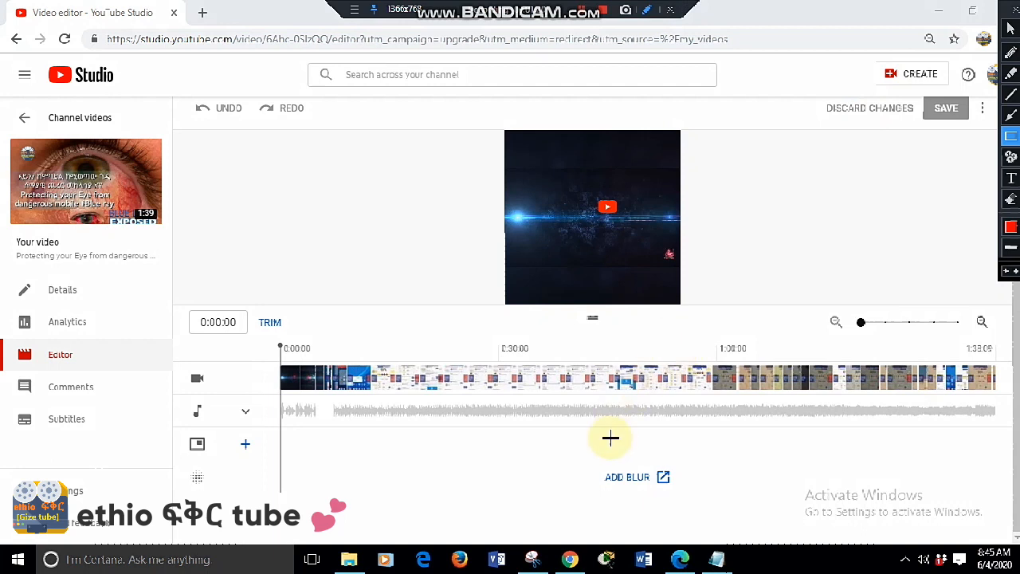
{"action": "mouse_move", "coordinate": [584, 456]}
{"action": "left_mouse_down"}
{"action": "mouse_move", "coordinate": [642, 499]}
{"action": "mouse_move", "coordinate": [684, 494]}
{"action": "left_mouse_up"}
{"action": "key", "text": "Escape"}
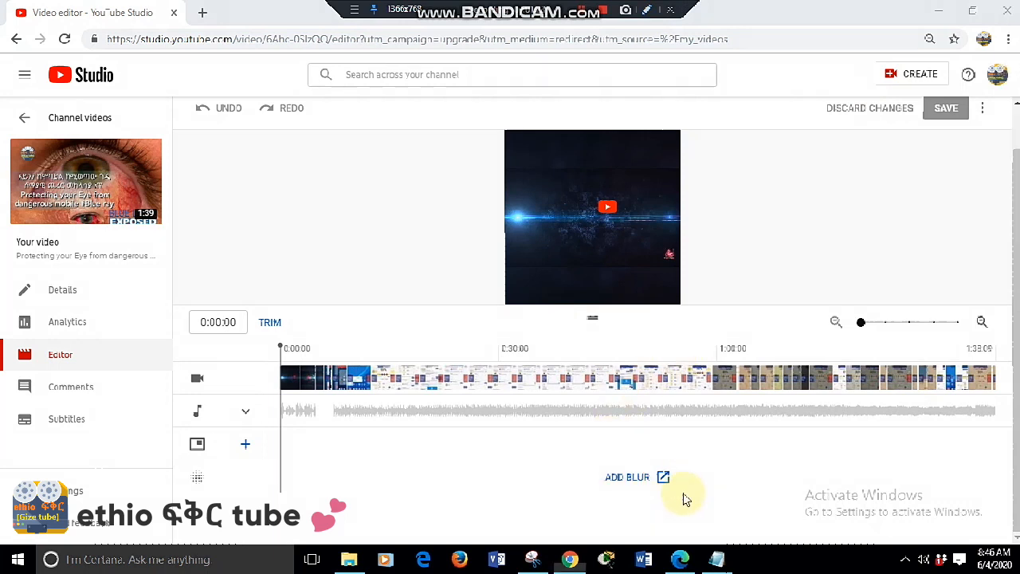
{"action": "left_click", "coordinate": [627, 479]}
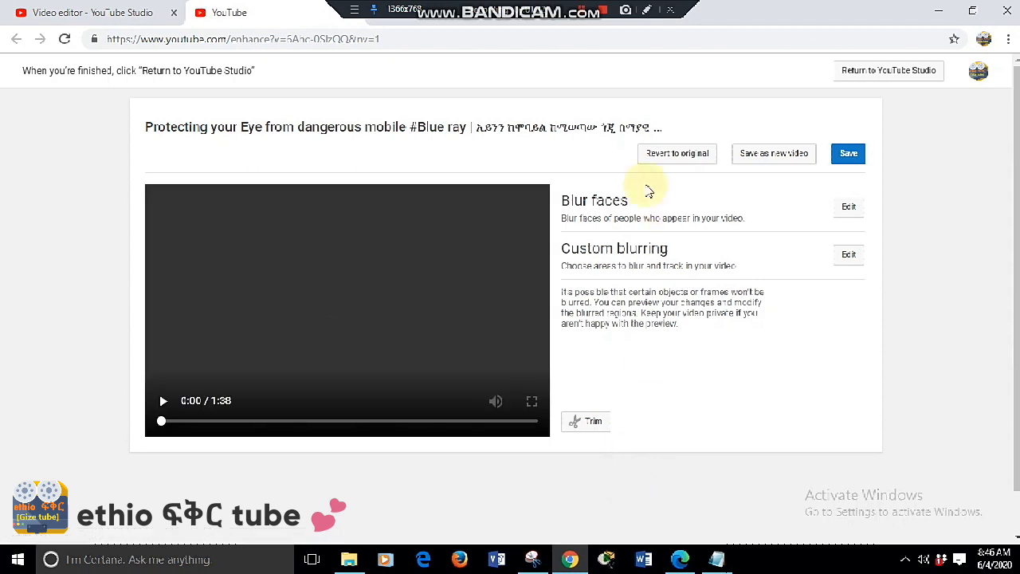
- Outline the Blur faces and Custom blurring options with red rectangle annotations, then clear the annotations
{"action": "left_click", "coordinate": [649, 10]}
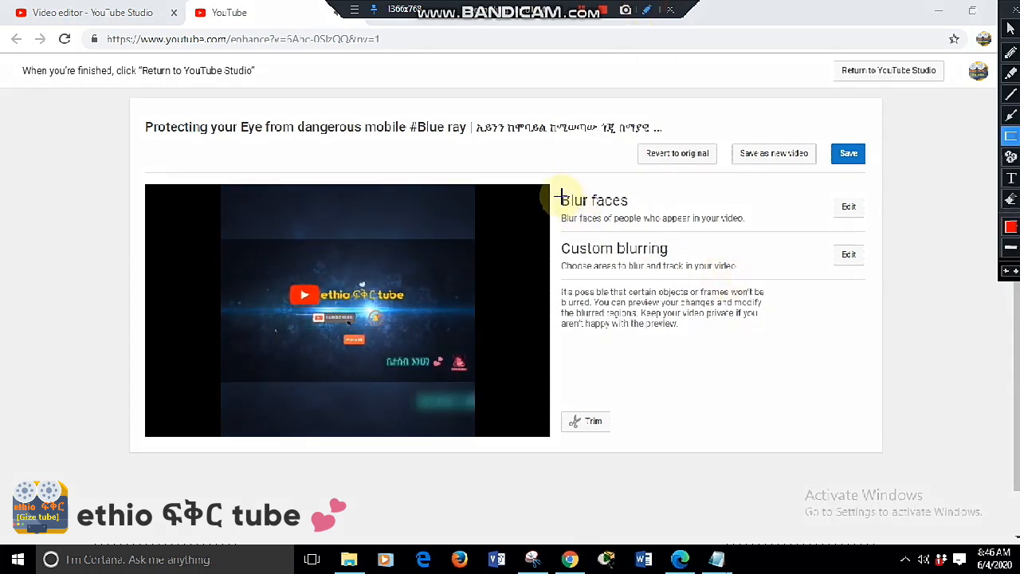
{"action": "mouse_move", "coordinate": [558, 189]}
{"action": "left_mouse_down"}
{"action": "mouse_move", "coordinate": [620, 221]}
{"action": "mouse_move", "coordinate": [751, 229]}
{"action": "left_mouse_up"}
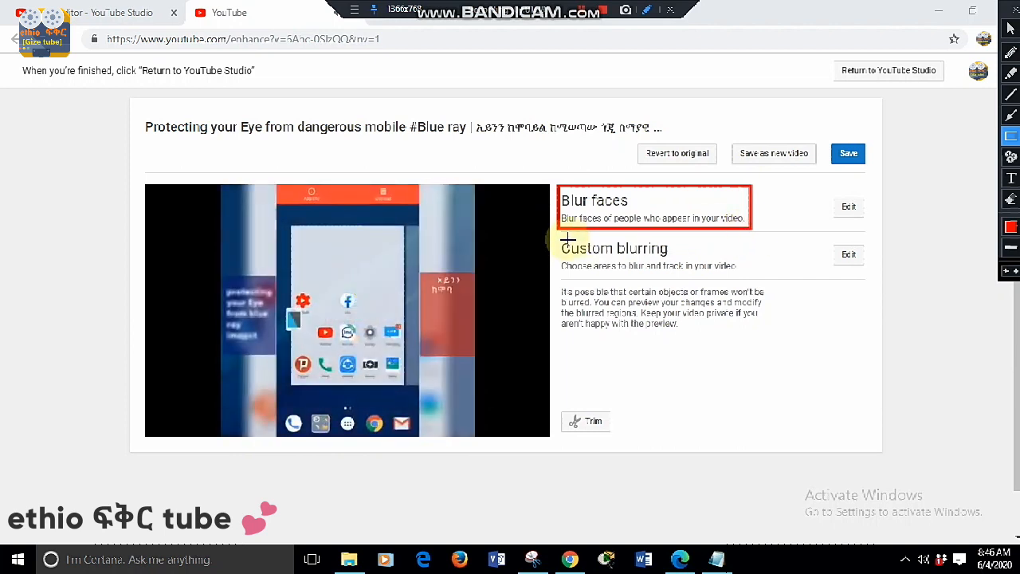
{"action": "left_click_drag", "start_coordinate": [559, 235], "coordinate": [754, 276]}
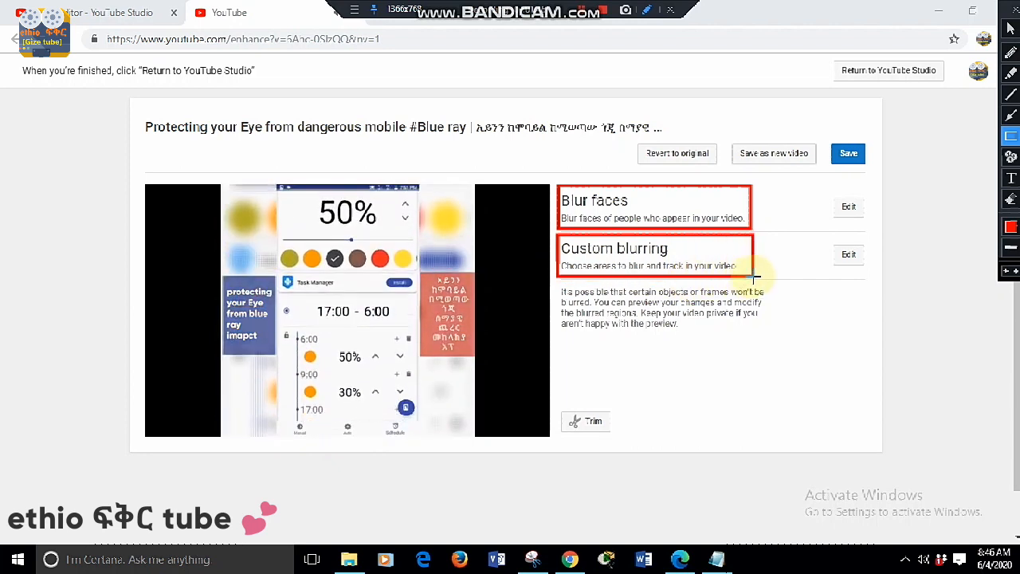
{"action": "key", "text": "Escape"}
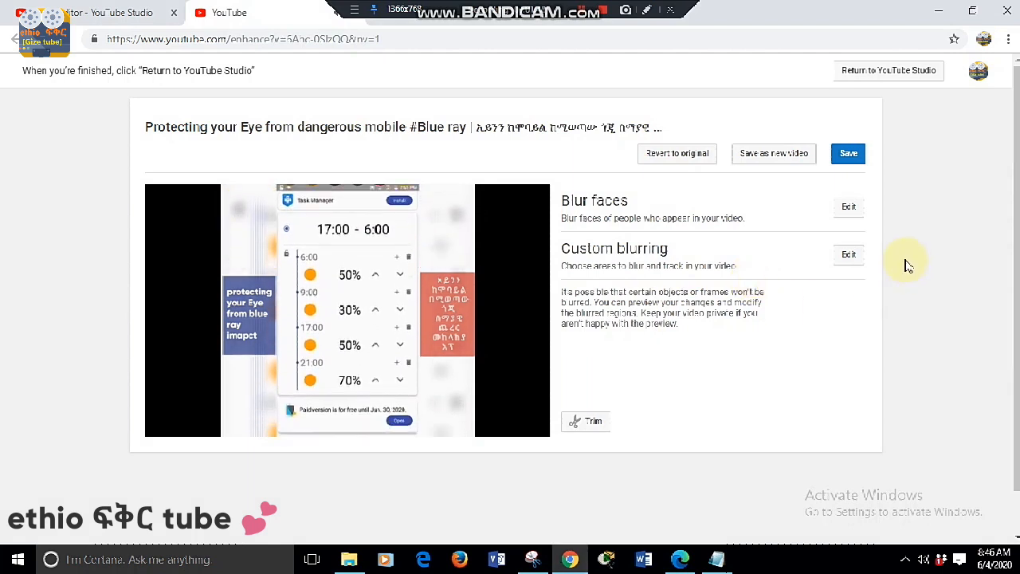
- Open custom blurring for editing and pause its video preview at 0:02
{"action": "left_click", "coordinate": [850, 255]}
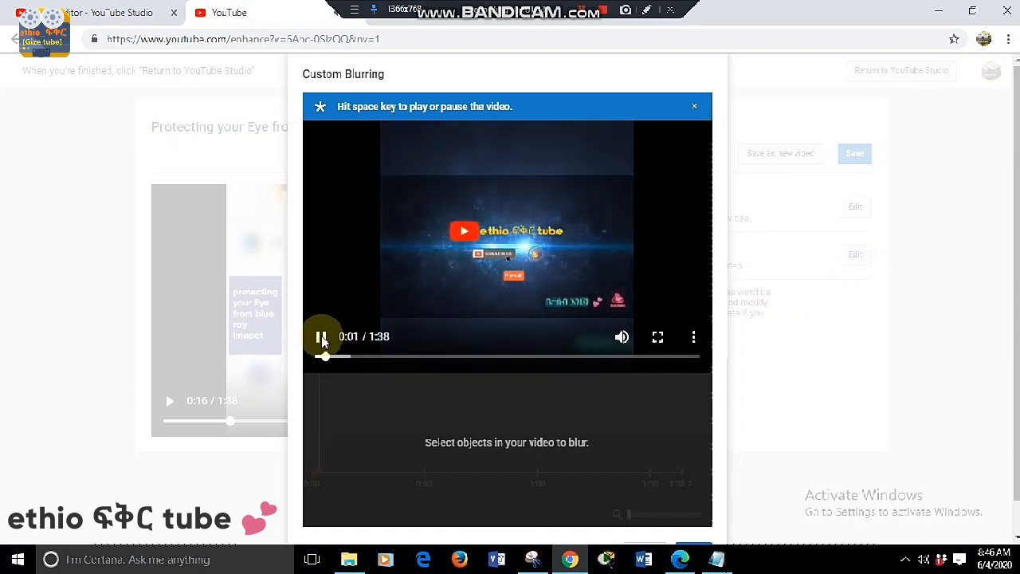
{"action": "left_click", "coordinate": [322, 338]}
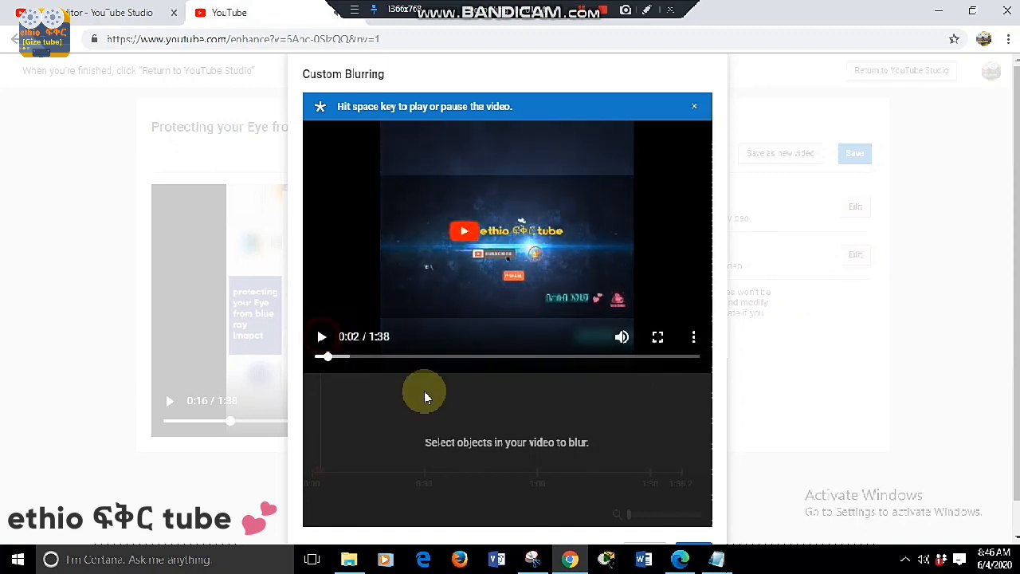
- Switch to the Notepad note and add the line "select the area u want to hide ..."
{"action": "left_click", "coordinate": [718, 560]}
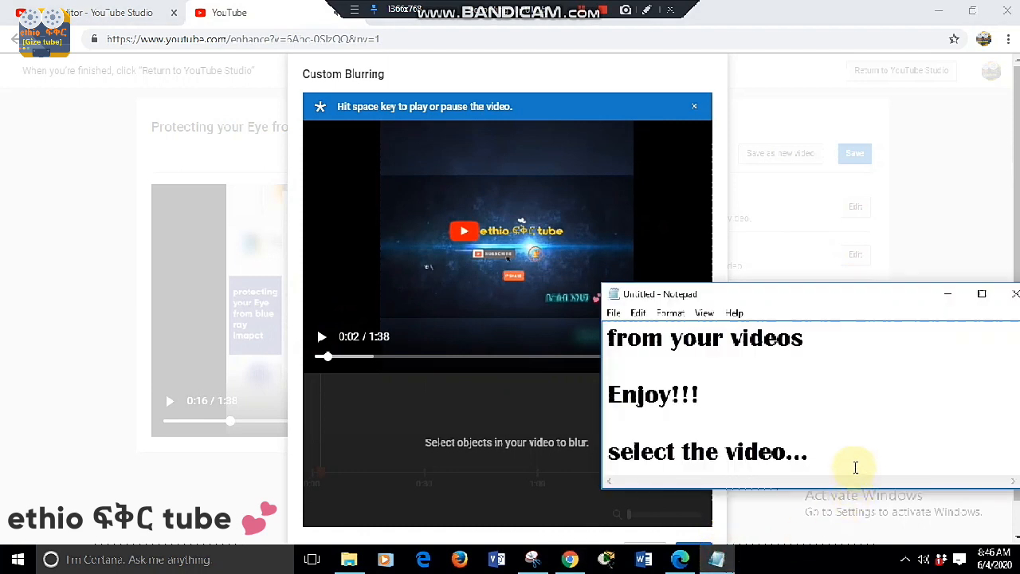
{"action": "key", "text": "Return"}
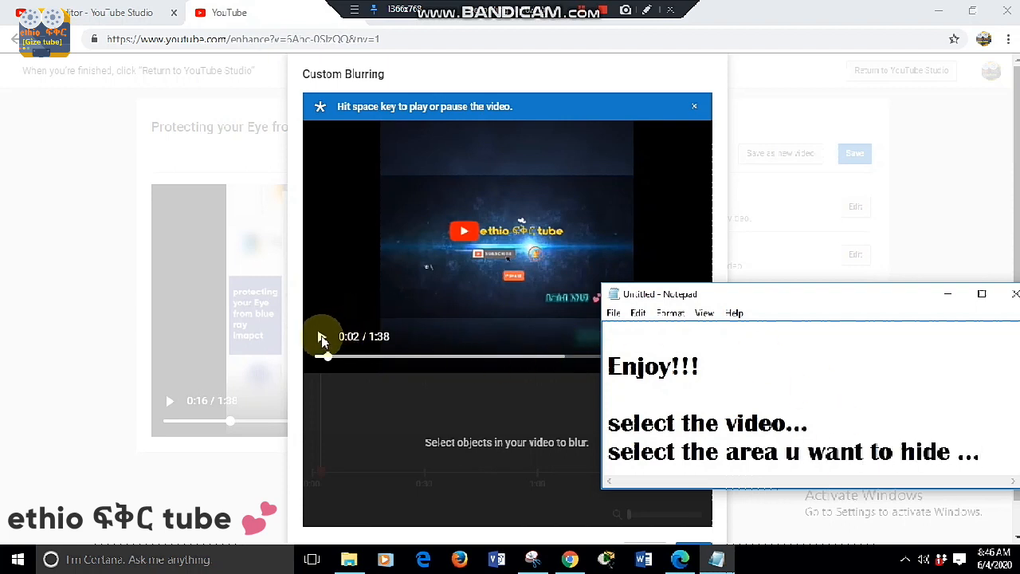
- Pause the preview at 0:07 and draw a blur box over the word "imapct" in the blue caption
{"action": "left_click", "coordinate": [322, 338]}
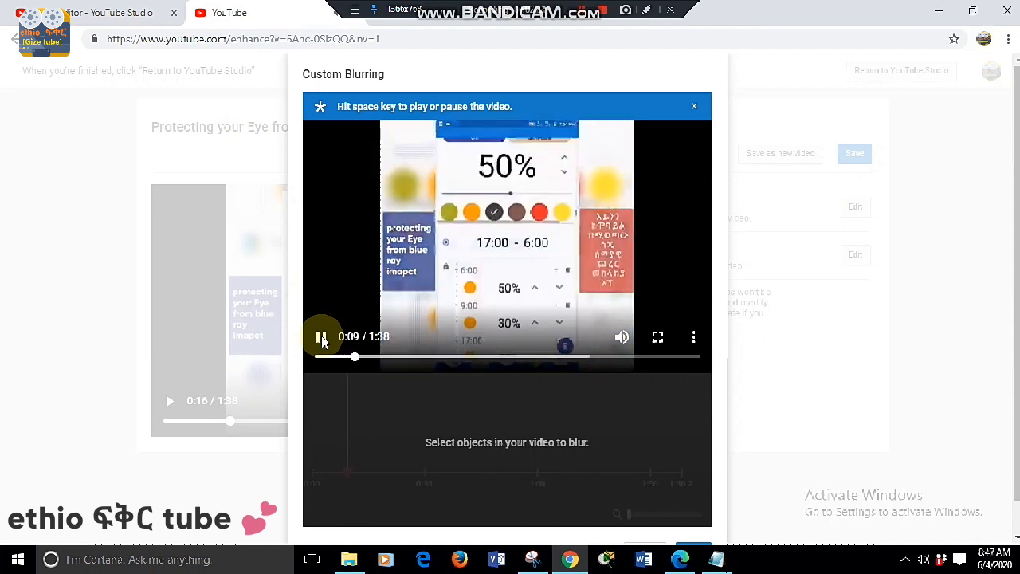
{"action": "left_click", "coordinate": [321, 336]}
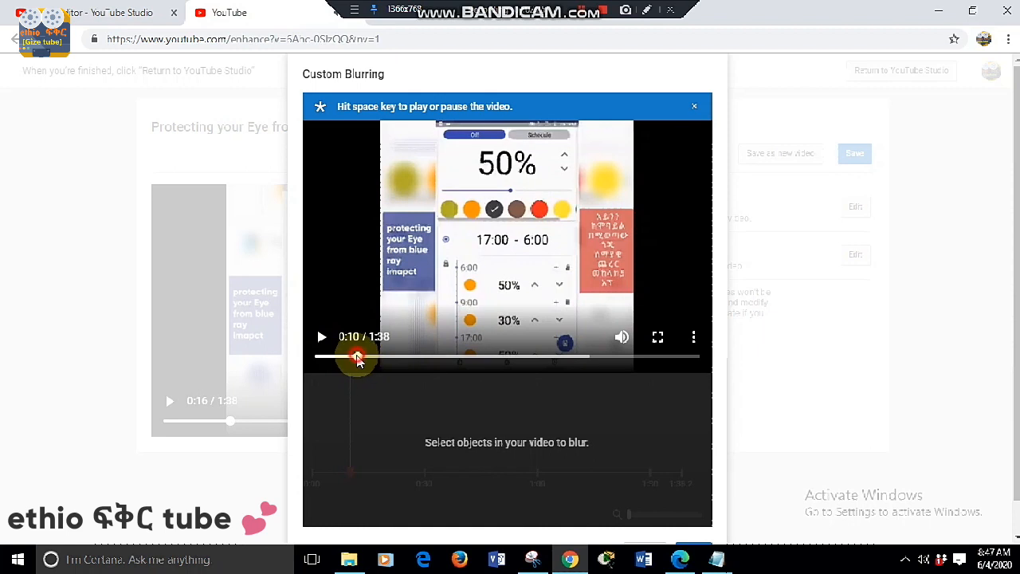
{"action": "left_click_drag", "start_coordinate": [356, 360], "coordinate": [345, 358]}
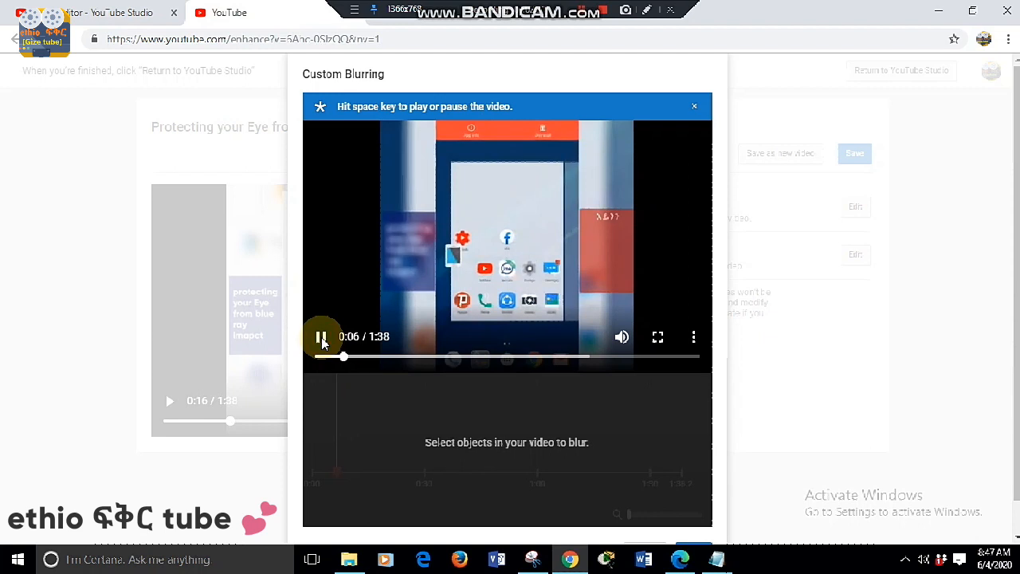
{"action": "left_click", "coordinate": [322, 339]}
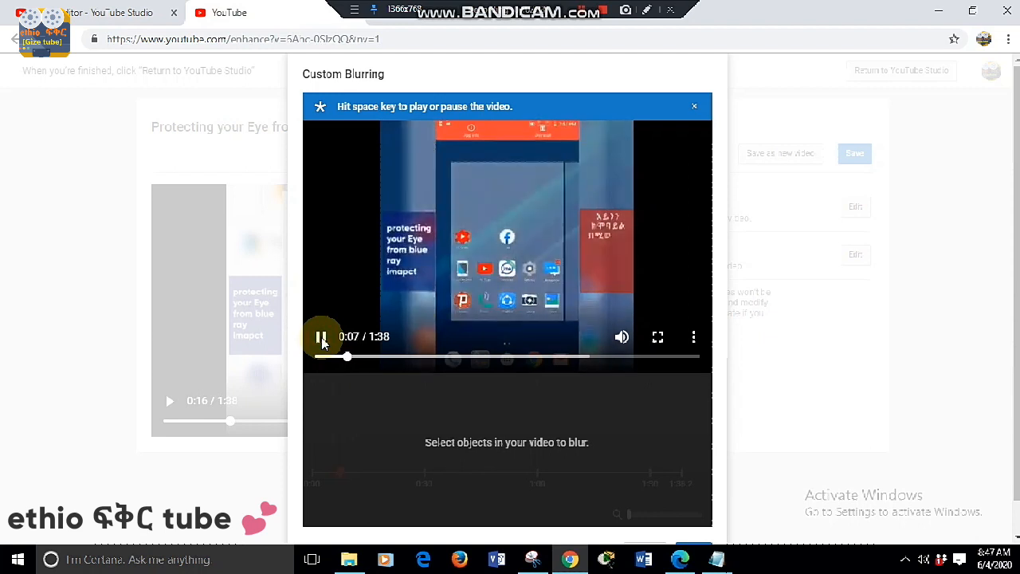
{"action": "left_click", "coordinate": [322, 339]}
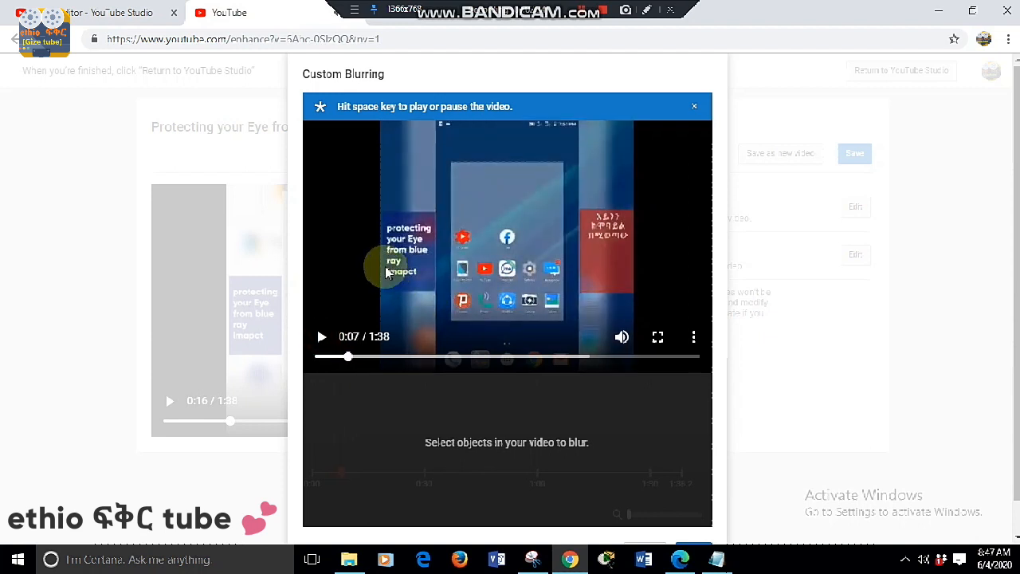
{"action": "mouse_move", "coordinate": [383, 264]}
{"action": "left_mouse_down"}
{"action": "mouse_move", "coordinate": [389, 279]}
{"action": "mouse_move", "coordinate": [428, 279]}
{"action": "left_mouse_up"}
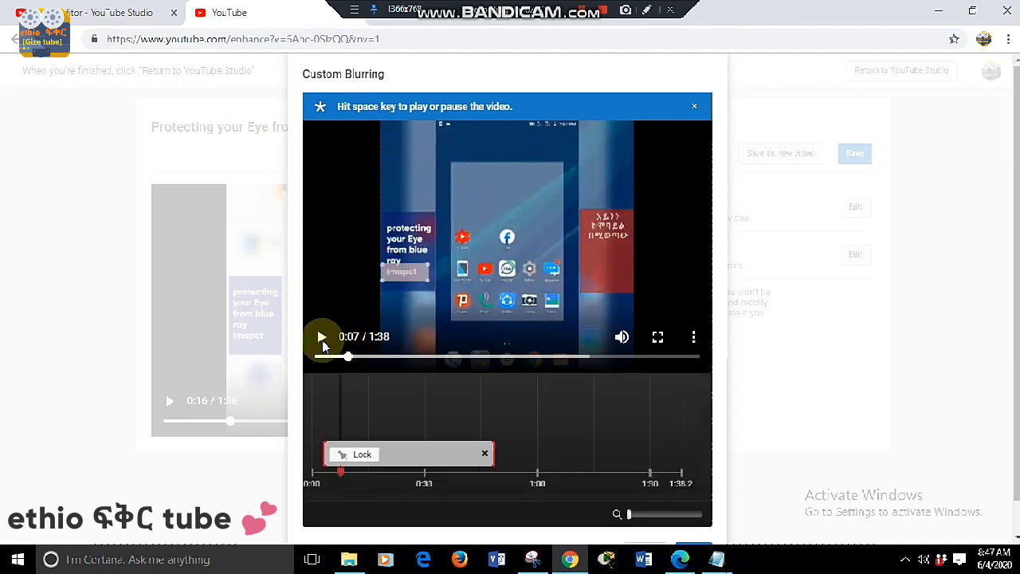
- Play the video to check the blur over the caption, then rewind and pause at 0:07
{"action": "left_click", "coordinate": [322, 341]}
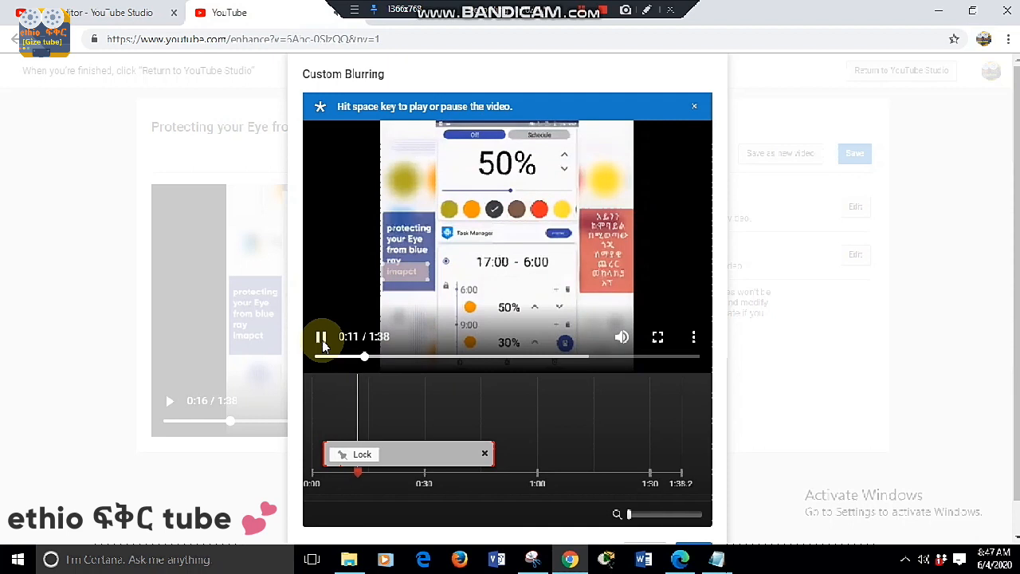
{"action": "left_click", "coordinate": [322, 341]}
{"action": "left_click_drag", "start_coordinate": [360, 361], "coordinate": [337, 359]}
{"action": "left_click", "coordinate": [321, 342]}
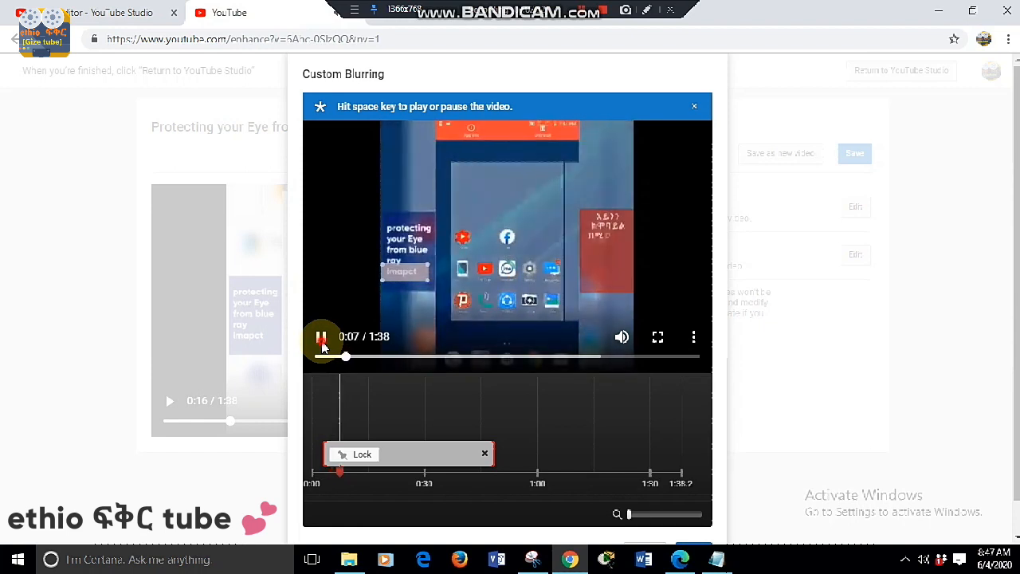
{"action": "left_click", "coordinate": [322, 341]}
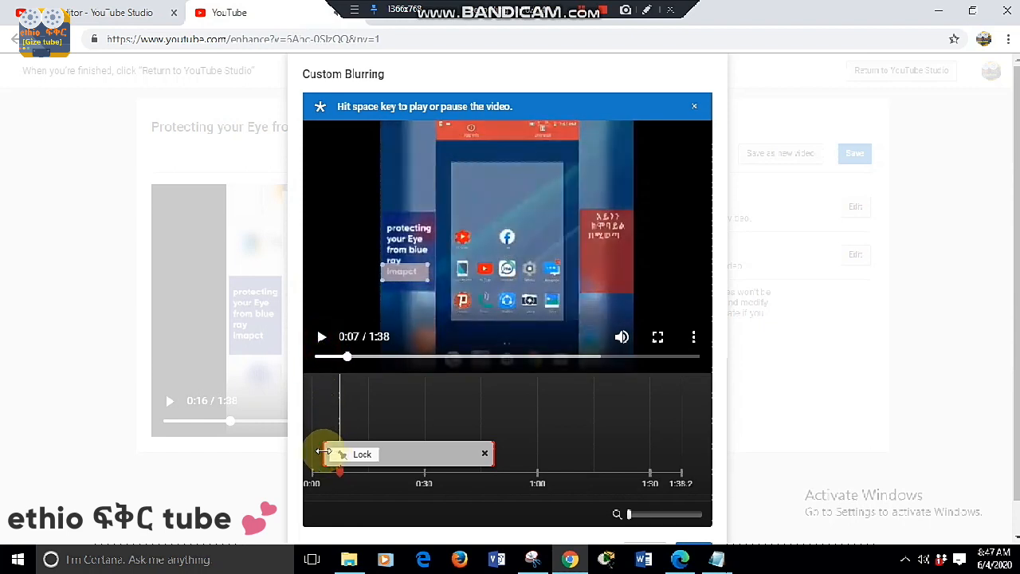
- Trim the start of the blur segment to about 0:05 on the timeline and preview it from slightly earlier
{"action": "left_click_drag", "start_coordinate": [323, 452], "coordinate": [331, 453]}
{"action": "left_click_drag", "start_coordinate": [347, 357], "coordinate": [338, 361]}
{"action": "left_click", "coordinate": [321, 339]}
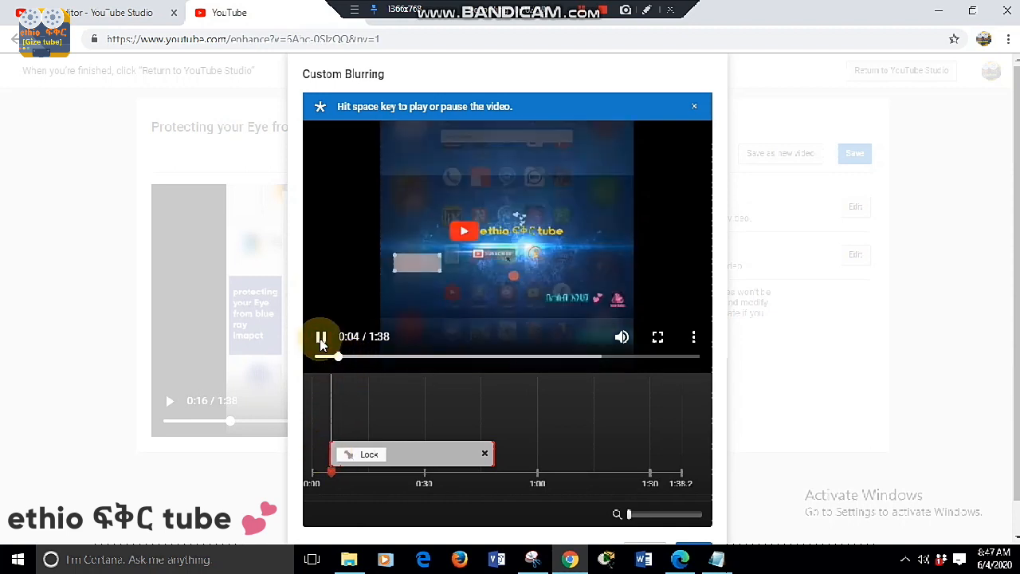
{"action": "left_click", "coordinate": [322, 339]}
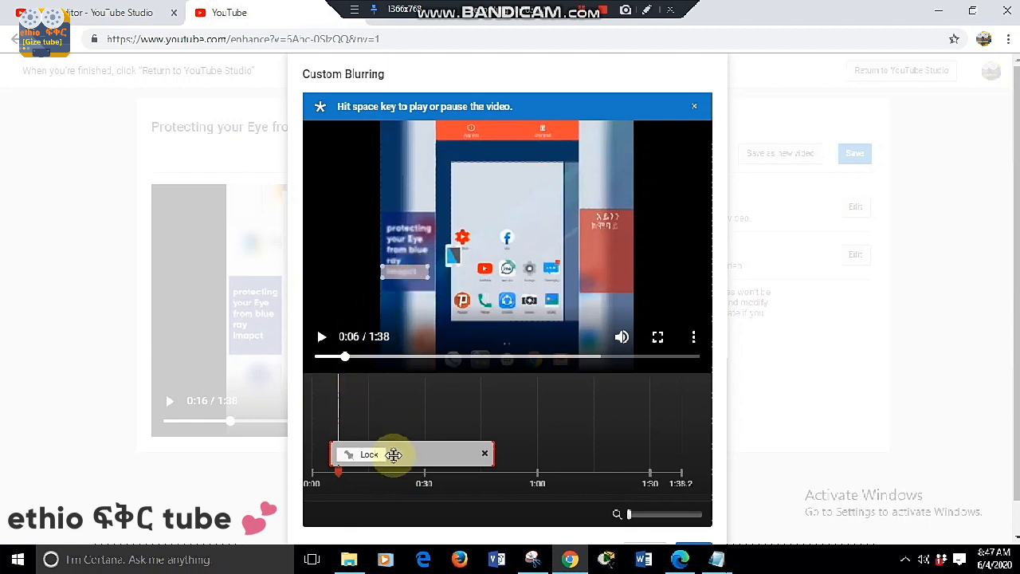
- Rewind the preview to 0:05, trim the blur segment's start to the playhead, and play the result
{"action": "left_click", "coordinate": [343, 359]}
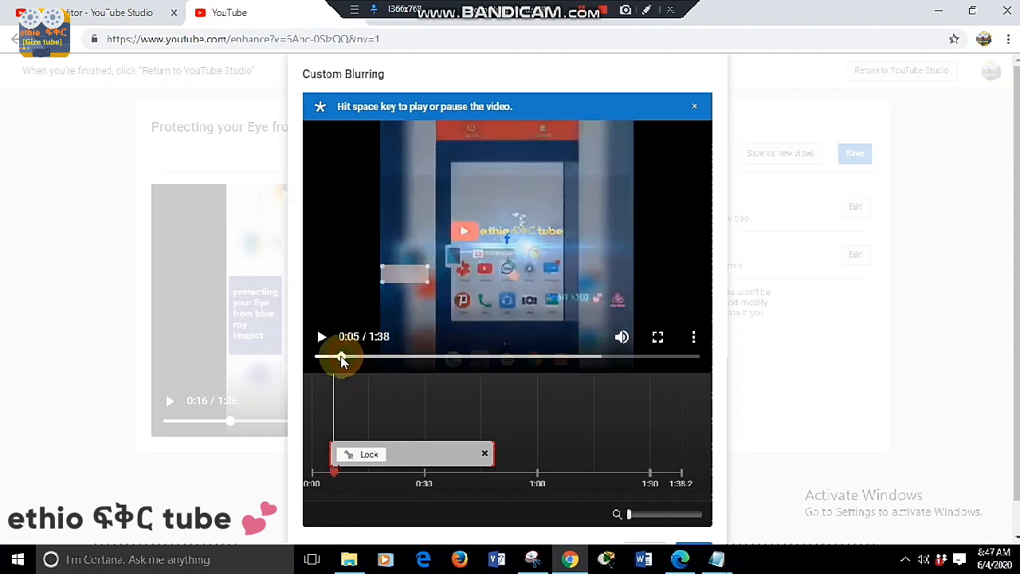
{"action": "left_click_drag", "start_coordinate": [343, 361], "coordinate": [336, 358]}
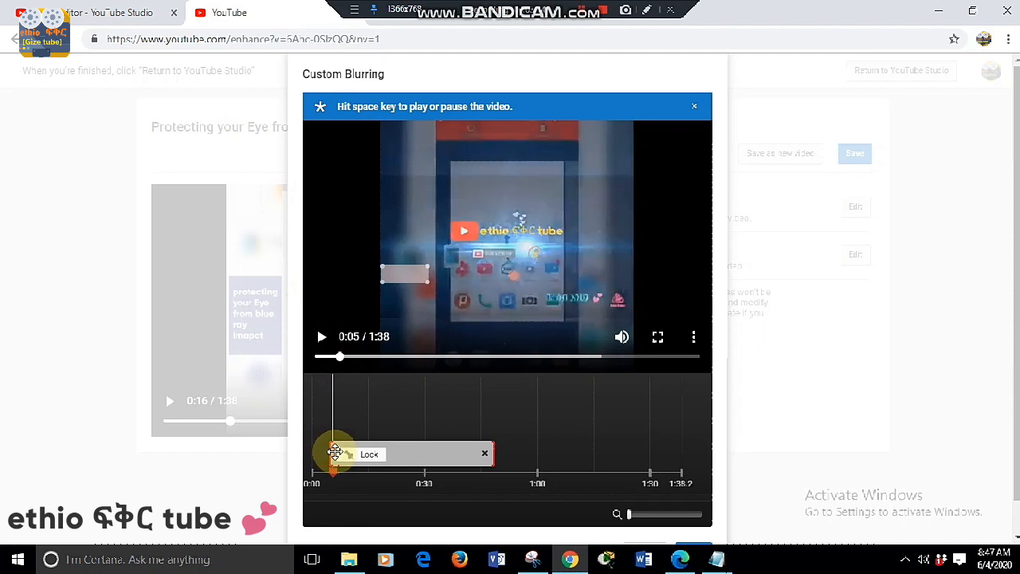
{"action": "left_click", "coordinate": [323, 342]}
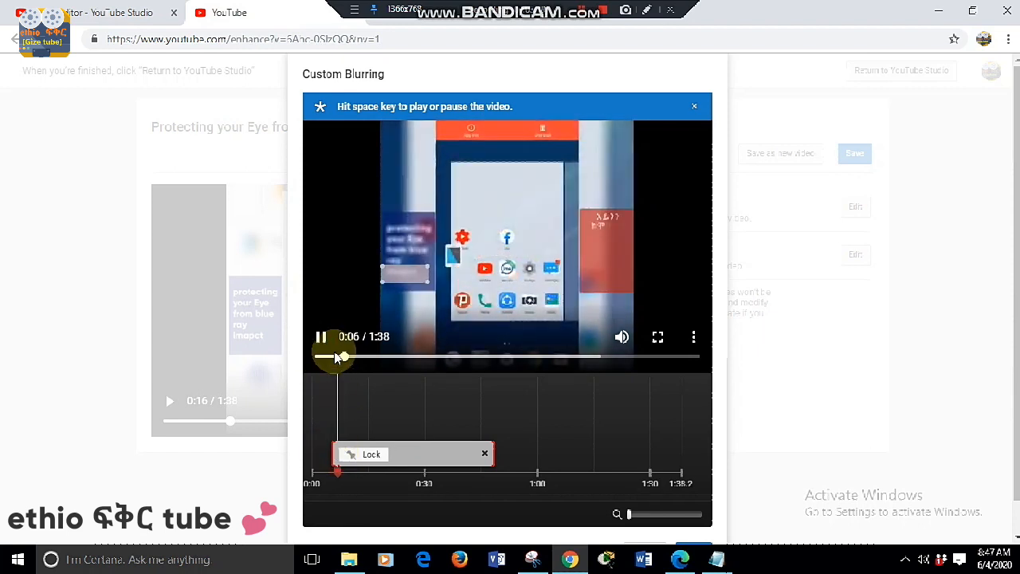
- Replay the start of the blur, pause the preview at 0:07, and slightly enlarge the blur box over the word "imapct"
{"action": "left_click_drag", "start_coordinate": [344, 358], "coordinate": [335, 358]}
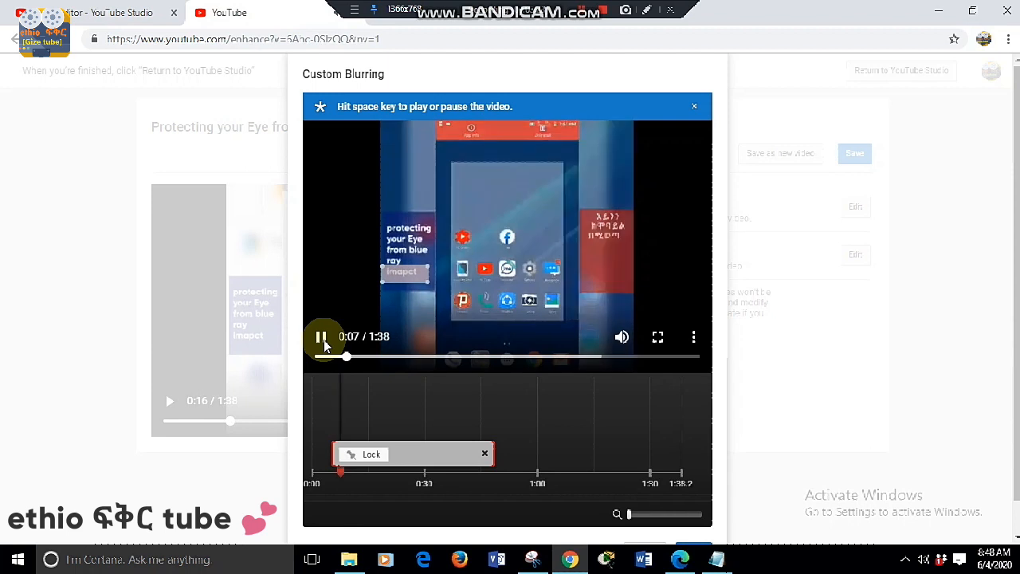
{"action": "left_click", "coordinate": [322, 337]}
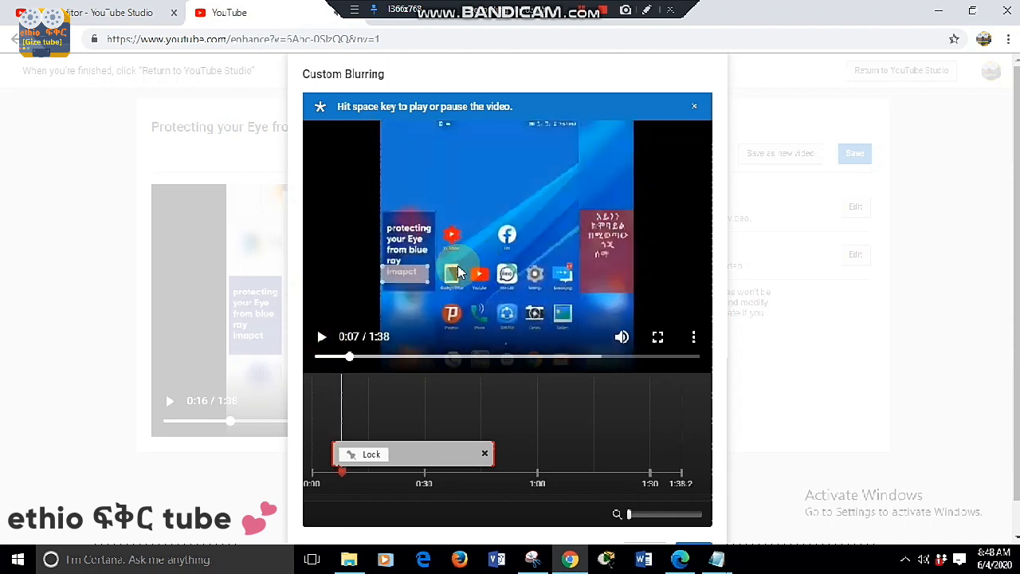
{"action": "mouse_move", "coordinate": [428, 283]}
{"action": "left_mouse_down"}
{"action": "mouse_move", "coordinate": [425, 275]}
{"action": "mouse_move", "coordinate": [425, 294]}
{"action": "mouse_move", "coordinate": [428, 286]}
{"action": "left_mouse_up"}
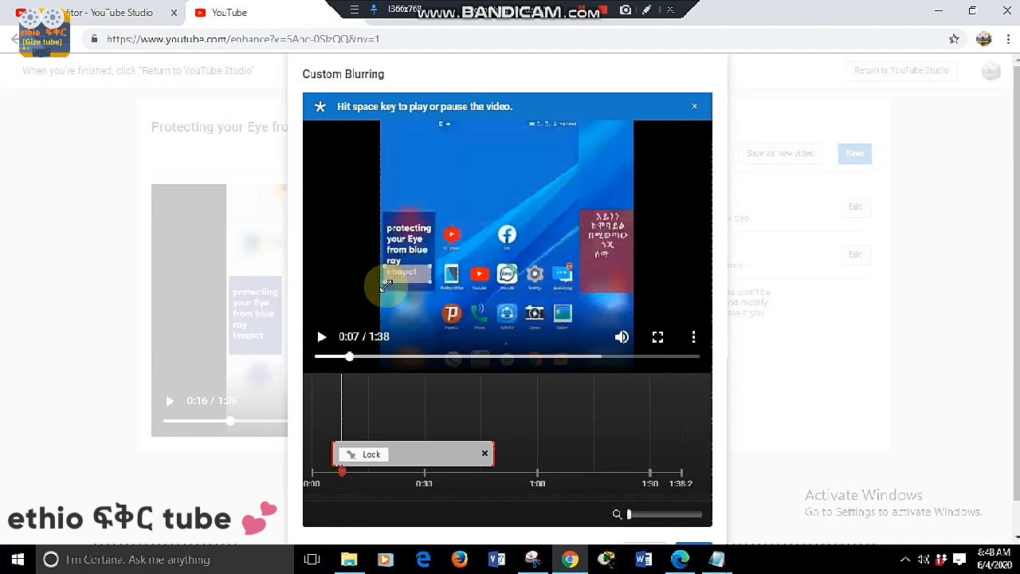
- Lock the blur box and extend its segment to the end of the video, checking the preview up to 1:34
{"action": "left_click", "coordinate": [372, 456]}
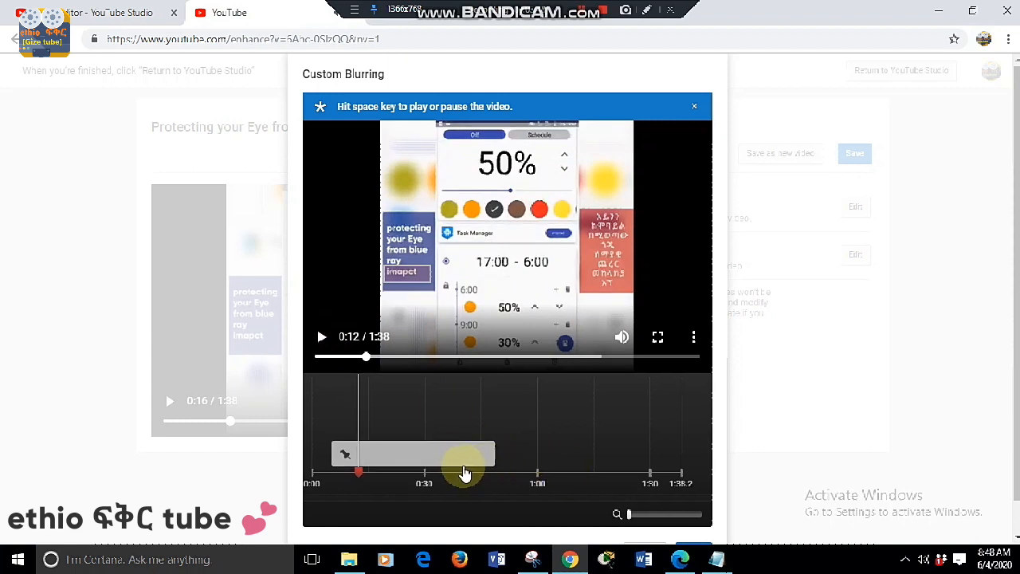
{"action": "left_click", "coordinate": [373, 455]}
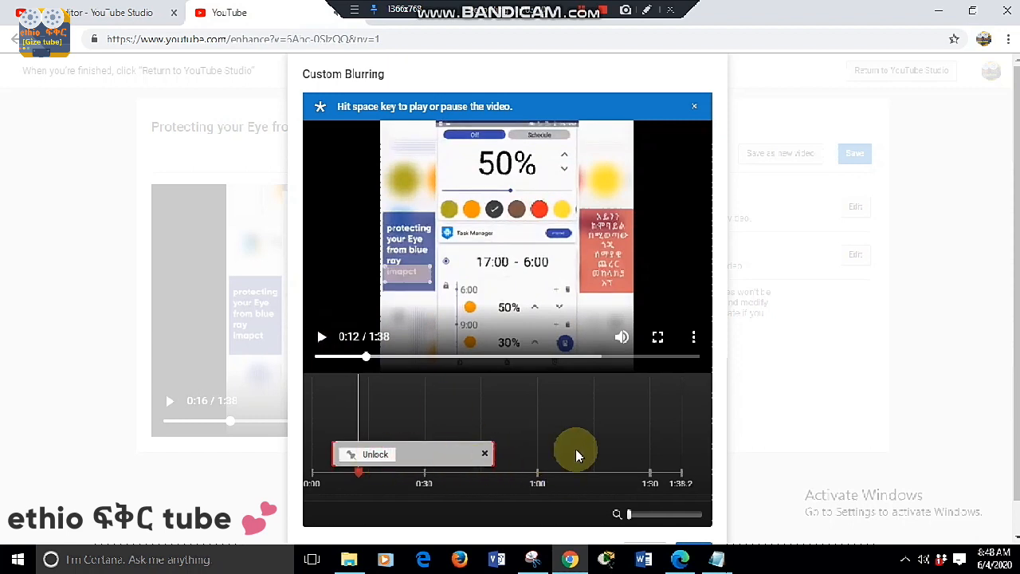
{"action": "left_click_drag", "start_coordinate": [492, 452], "coordinate": [692, 437]}
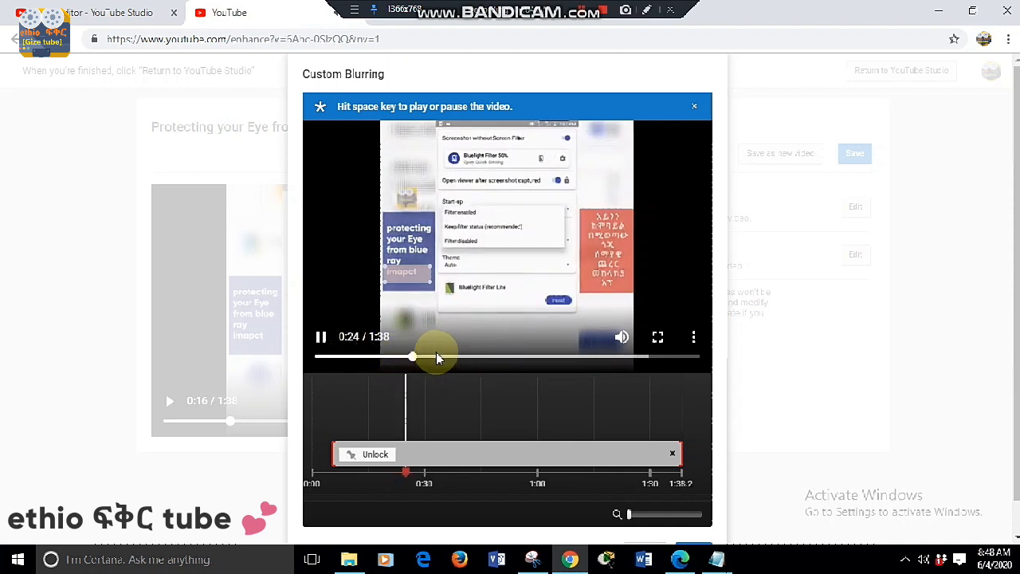
{"action": "mouse_move", "coordinate": [416, 356]}
{"action": "left_mouse_down"}
{"action": "mouse_move", "coordinate": [536, 367]}
{"action": "mouse_move", "coordinate": [611, 358]}
{"action": "mouse_move", "coordinate": [661, 369]}
{"action": "left_mouse_up"}
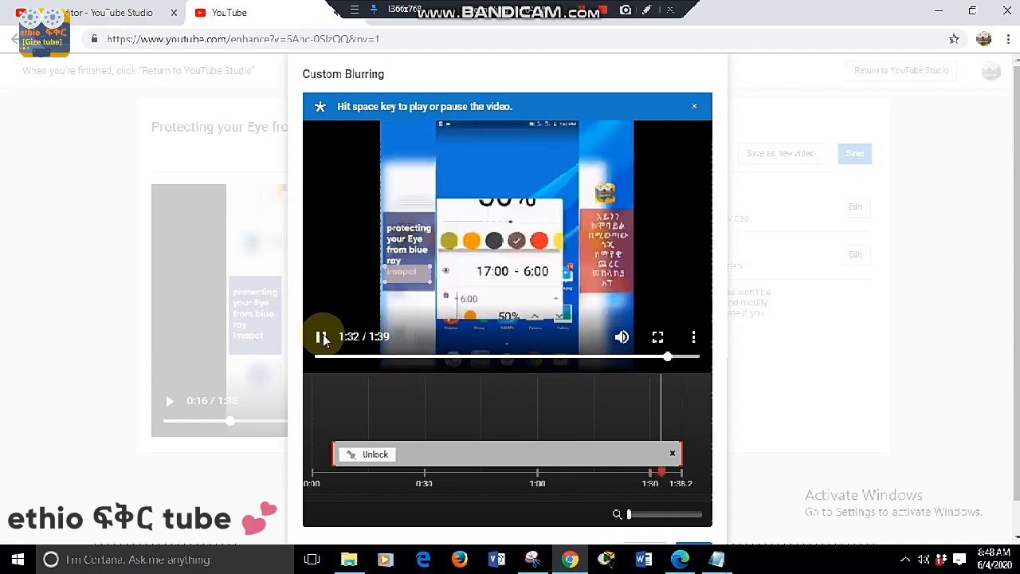
{"action": "left_click", "coordinate": [323, 338]}
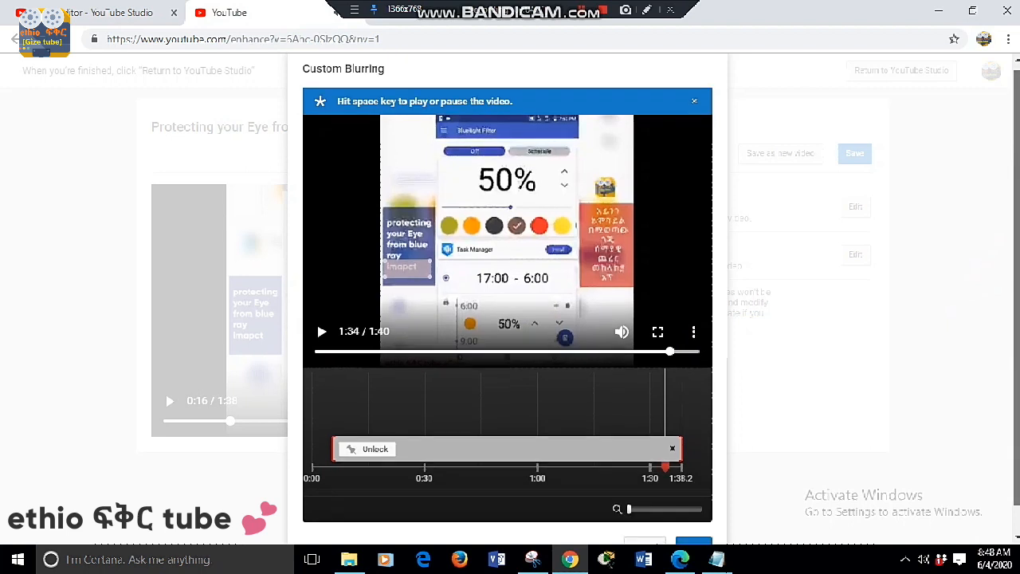
- Mark Done with a red annotation rectangle, clear the annotation, and apply the custom blur to the video
{"action": "scroll", "coordinate": [994, 300], "scroll_direction": "down", "scroll_amount": 1}
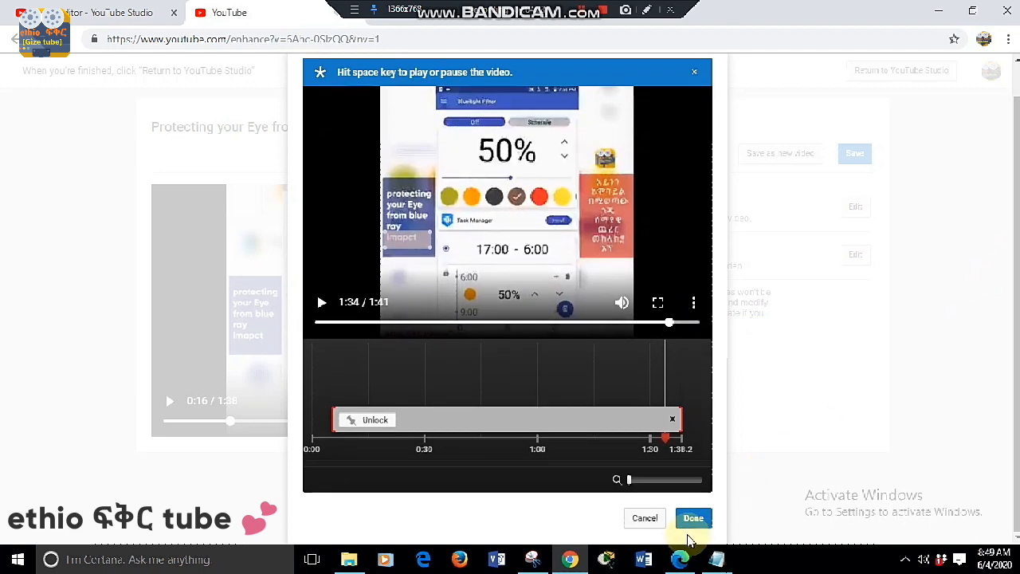
{"action": "left_click", "coordinate": [647, 9]}
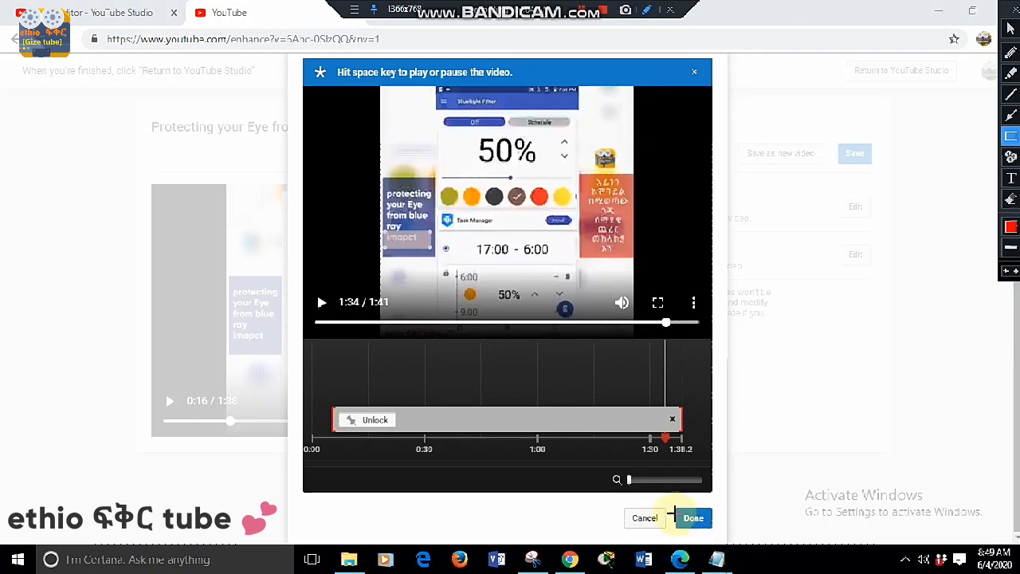
{"action": "mouse_move", "coordinate": [670, 503]}
{"action": "left_mouse_down"}
{"action": "mouse_move", "coordinate": [677, 540]}
{"action": "mouse_move", "coordinate": [705, 547]}
{"action": "left_mouse_up"}
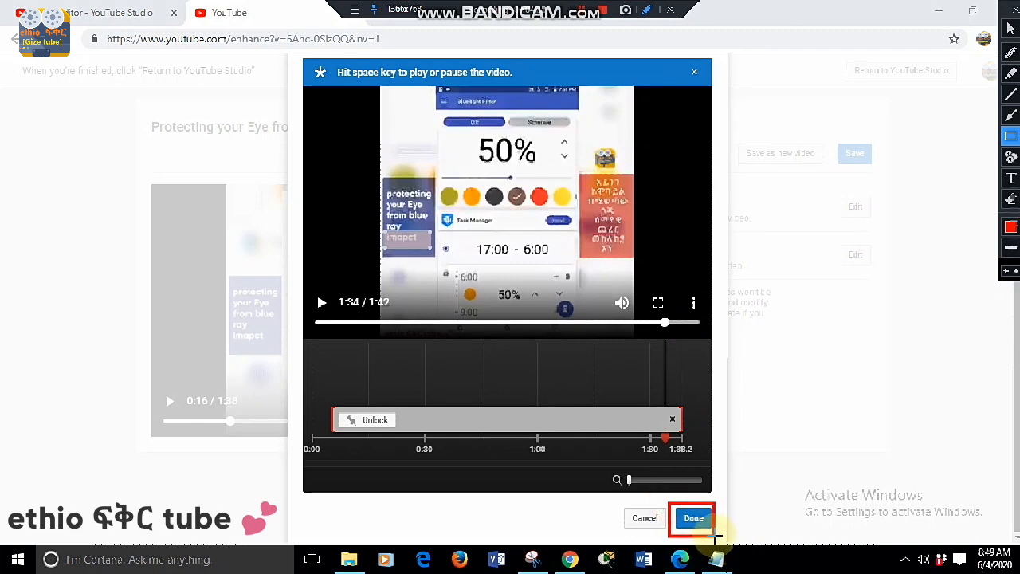
{"action": "key", "text": "Escape"}
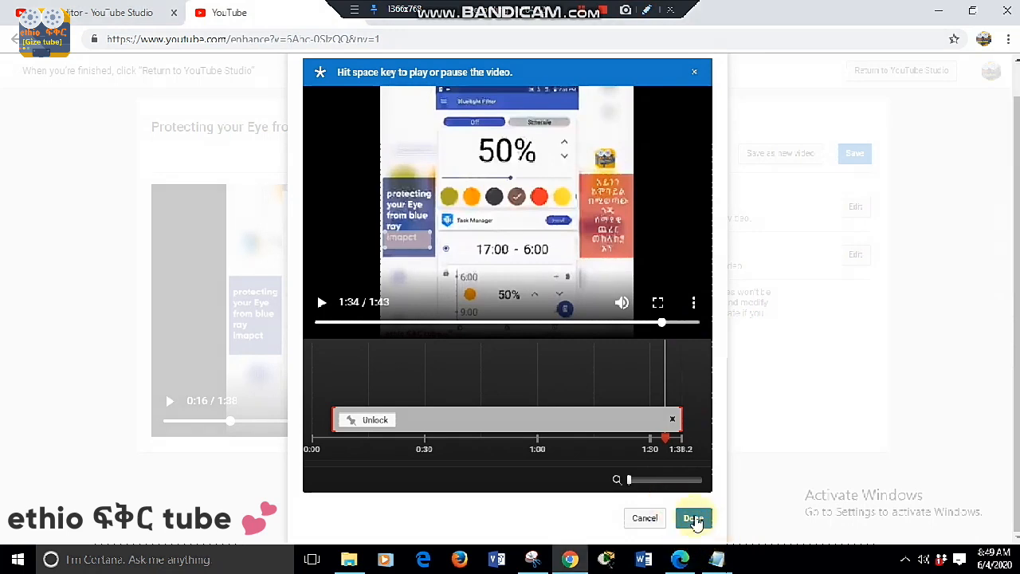
{"action": "left_click", "coordinate": [694, 519]}
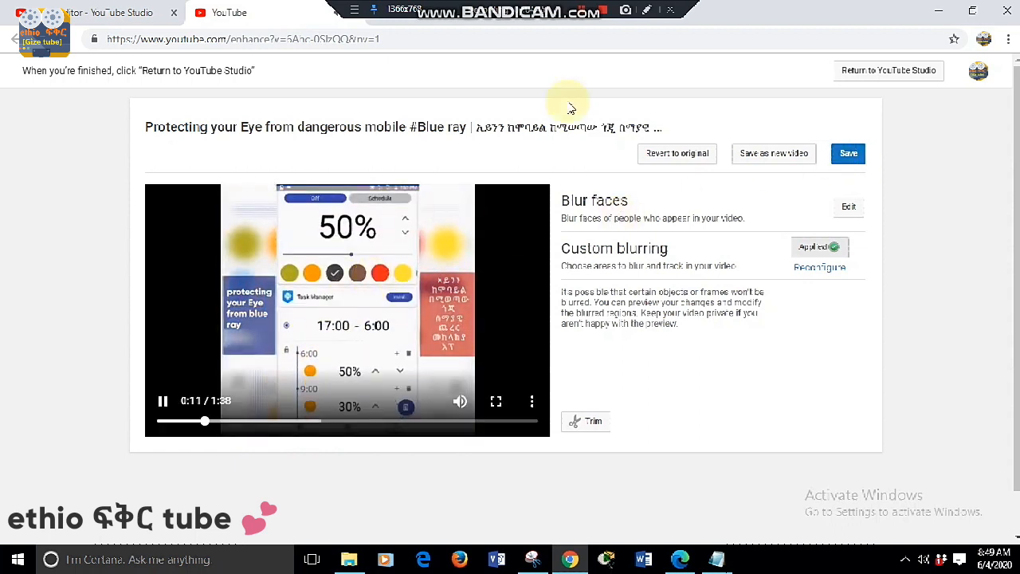
- Outline the blurred area of the blue caption in the video preview with a red annotation rectangle
{"action": "left_click", "coordinate": [652, 10]}
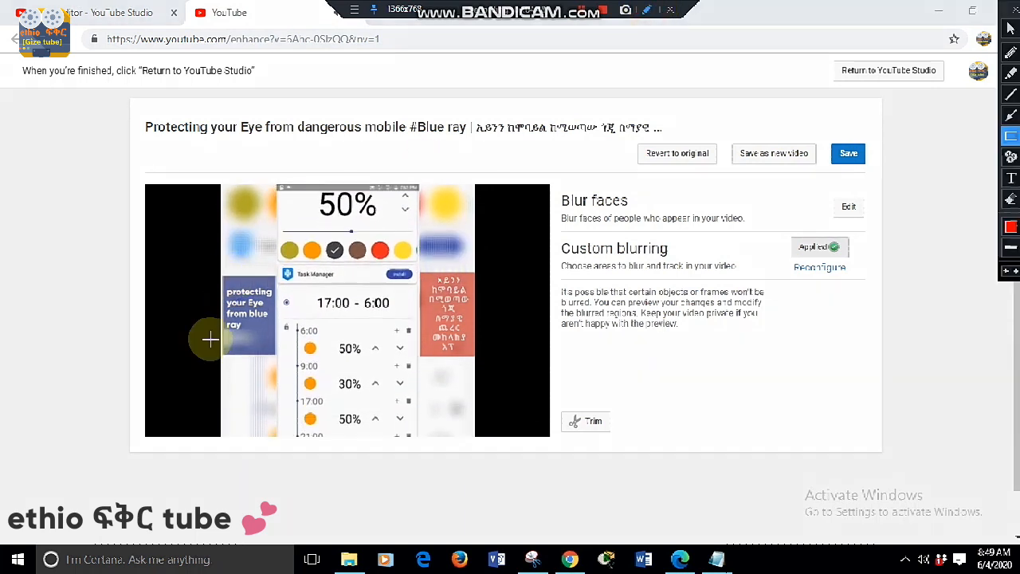
{"action": "mouse_move", "coordinate": [222, 323]}
{"action": "left_mouse_down"}
{"action": "mouse_move", "coordinate": [234, 351]}
{"action": "mouse_move", "coordinate": [275, 353]}
{"action": "left_mouse_up"}
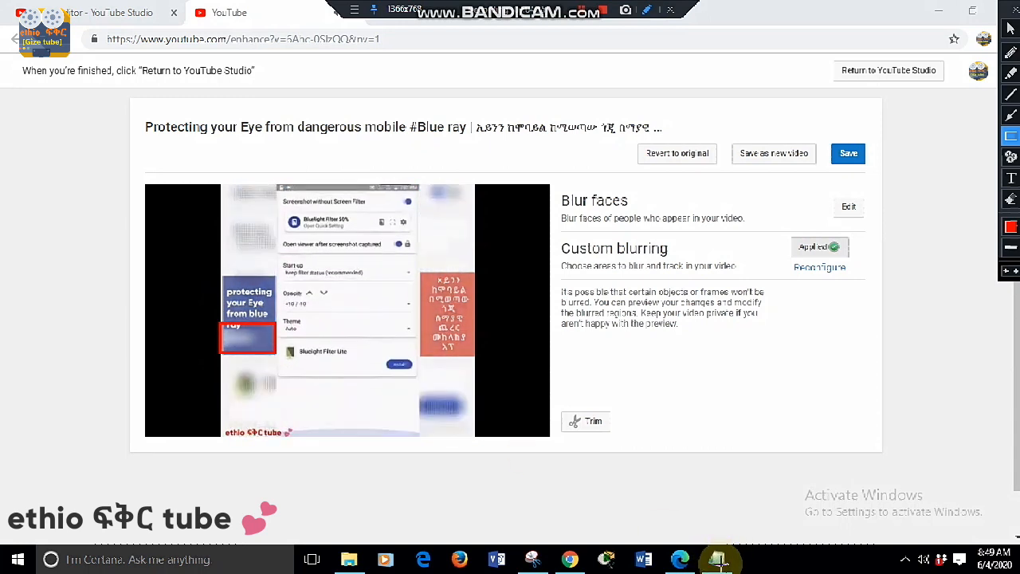
- Switch to Notepad, add the line "Now OK!!!" below the existing notes, and return to the YouTube enhancement page
{"action": "mouse_move", "coordinate": [724, 567]}
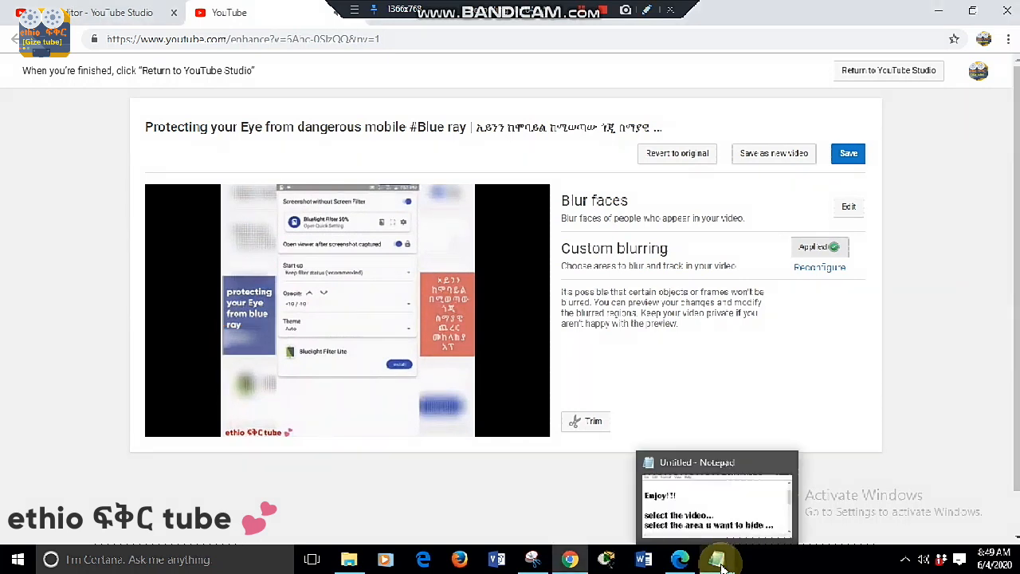
{"action": "left_click", "coordinate": [720, 563]}
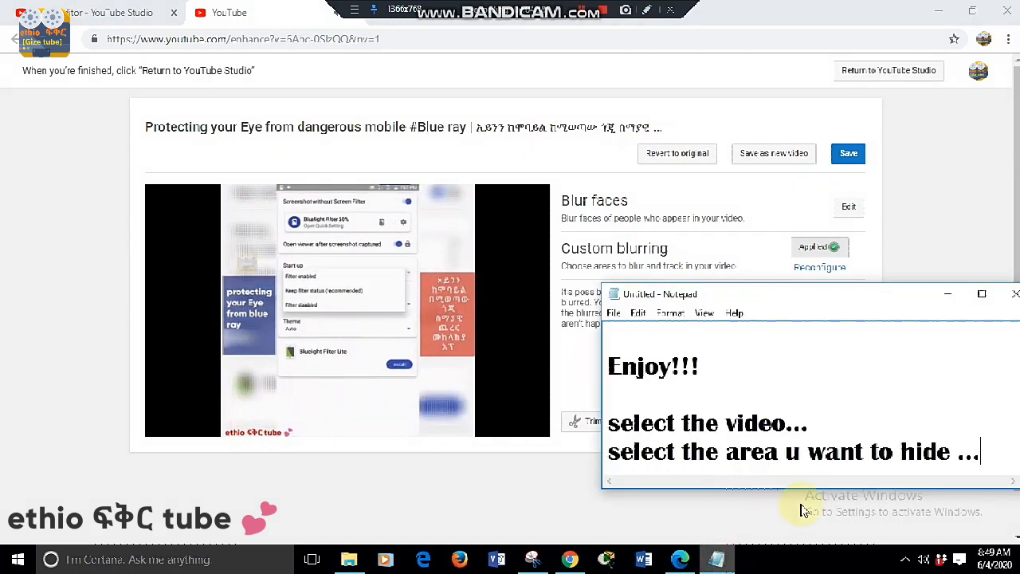
{"action": "key", "text": "Return"}
{"action": "key", "text": "Return"}
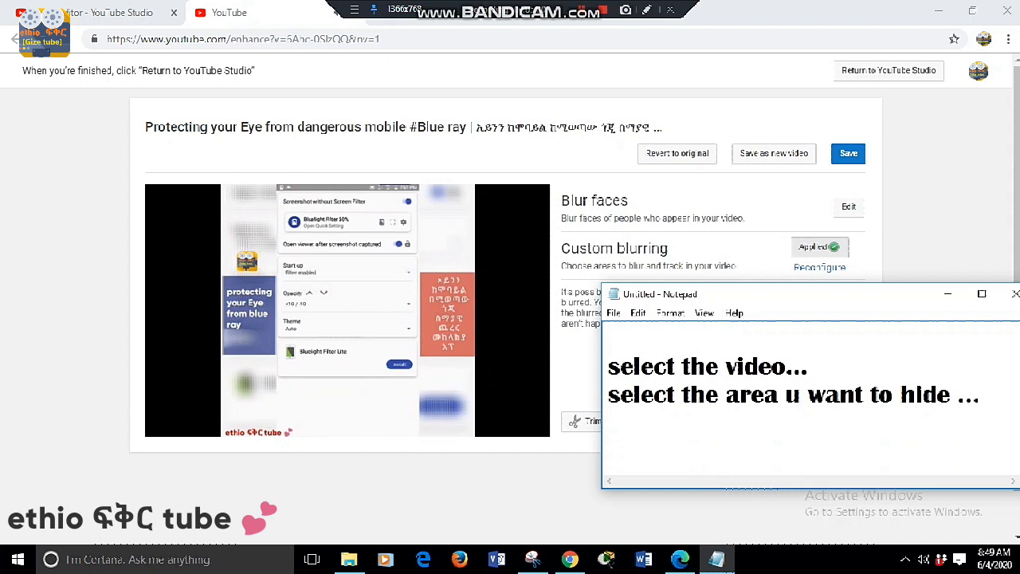
{"action": "type", "text": "No "}
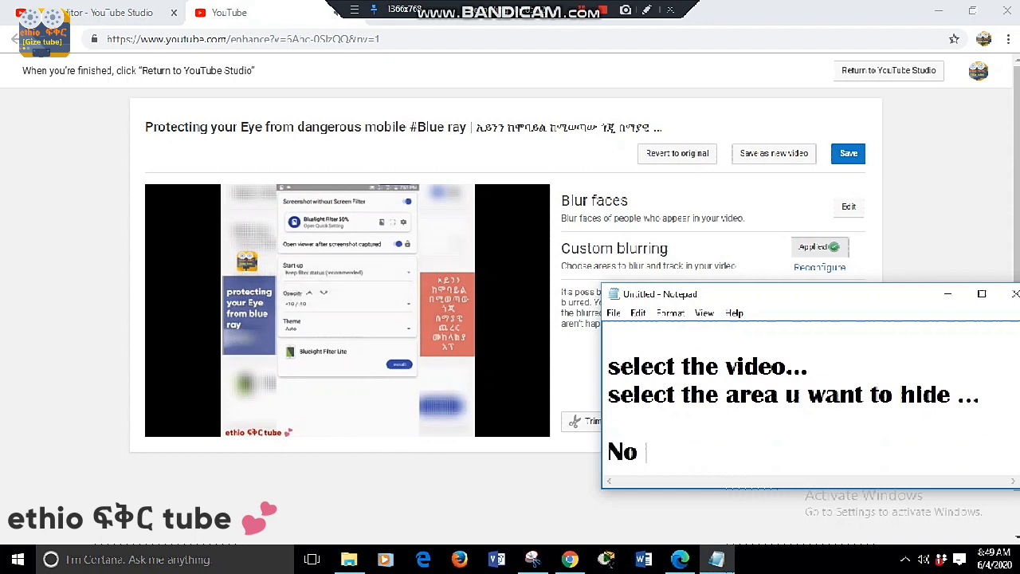
{"action": "type", "text": "w"}
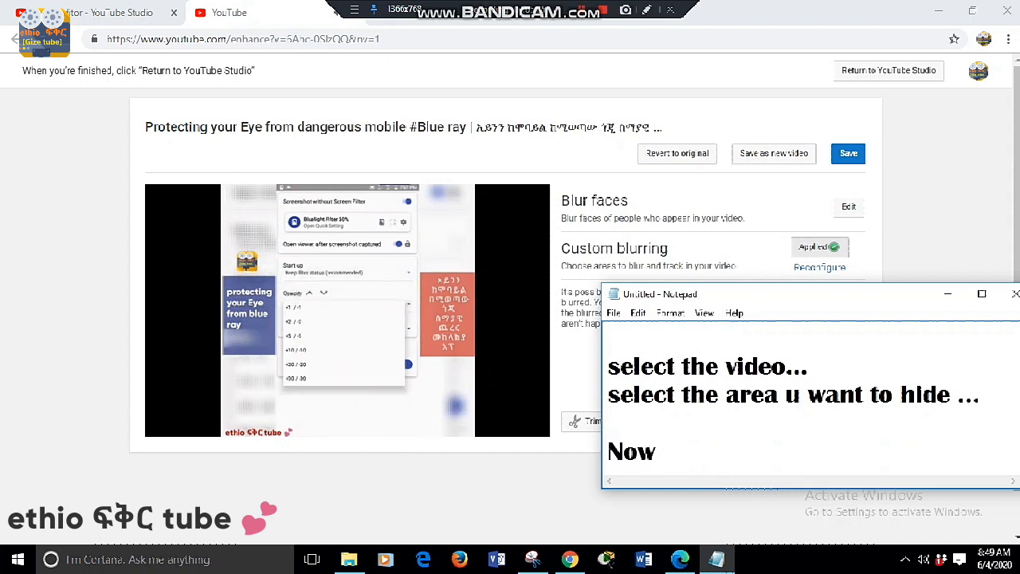
{"action": "type", "text": " OK!!!"}
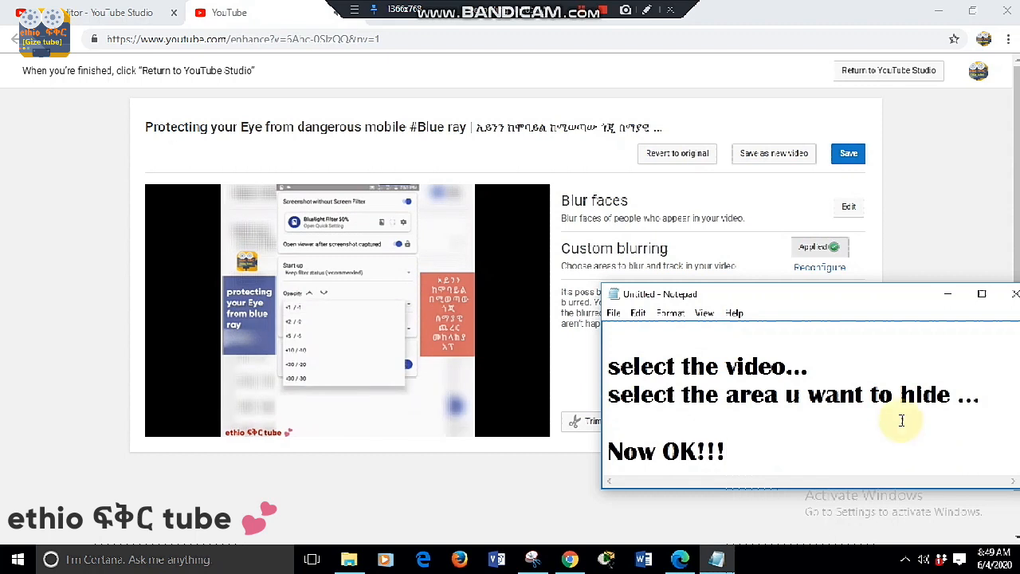
{"action": "left_click", "coordinate": [534, 491]}
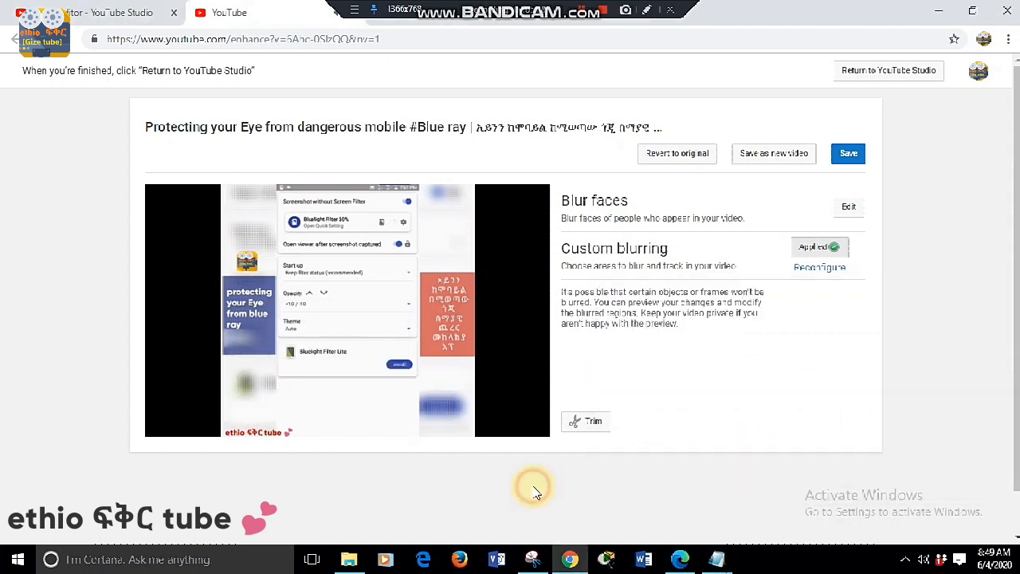
- Save the blurred video in place and confirm the save, marking both Save options with red annotation rectangles
{"action": "left_click", "coordinate": [645, 10]}
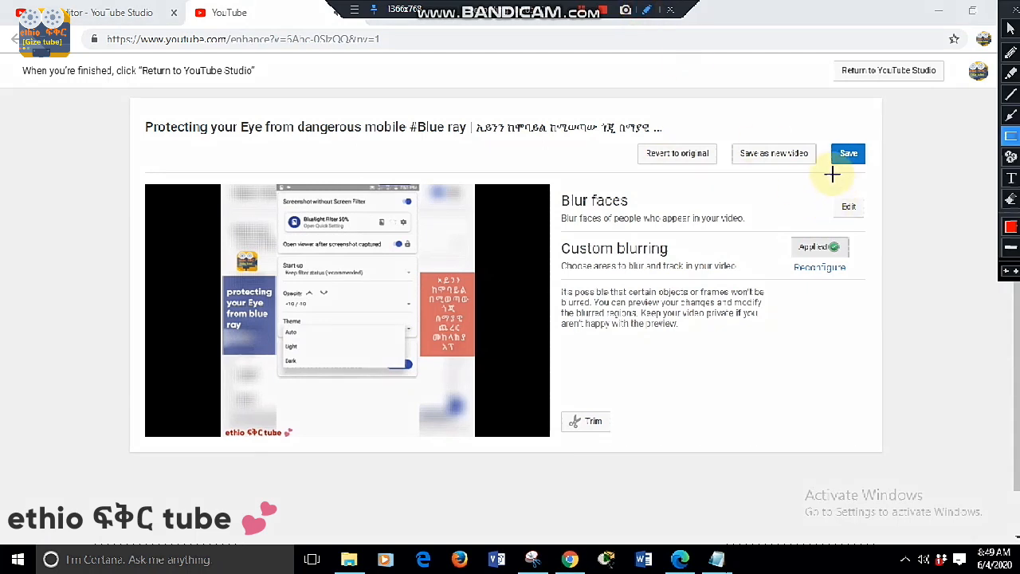
{"action": "mouse_move", "coordinate": [824, 139]}
{"action": "left_mouse_down"}
{"action": "mouse_move", "coordinate": [836, 164]}
{"action": "mouse_move", "coordinate": [876, 169]}
{"action": "left_mouse_up"}
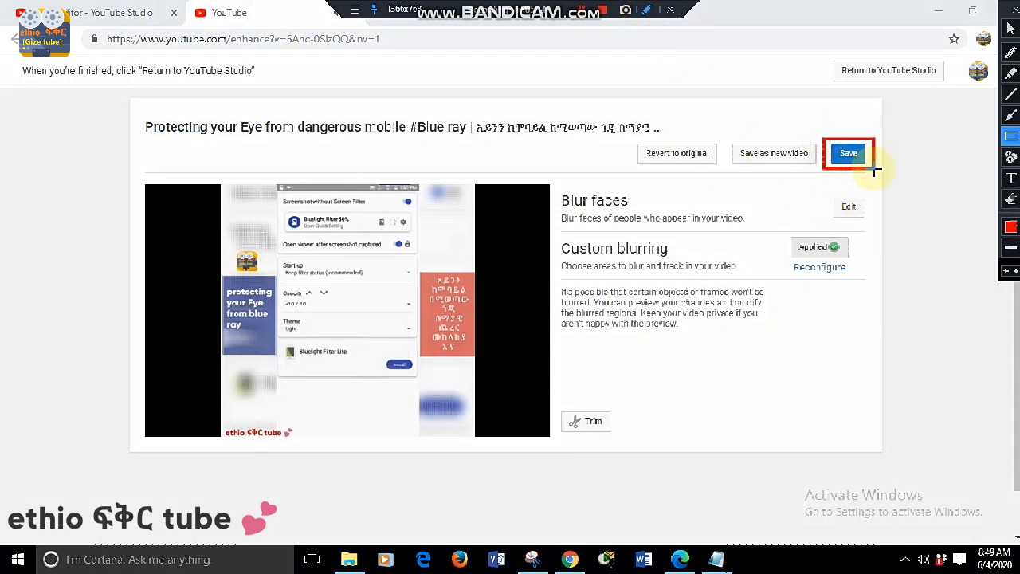
{"action": "key", "text": "Escape"}
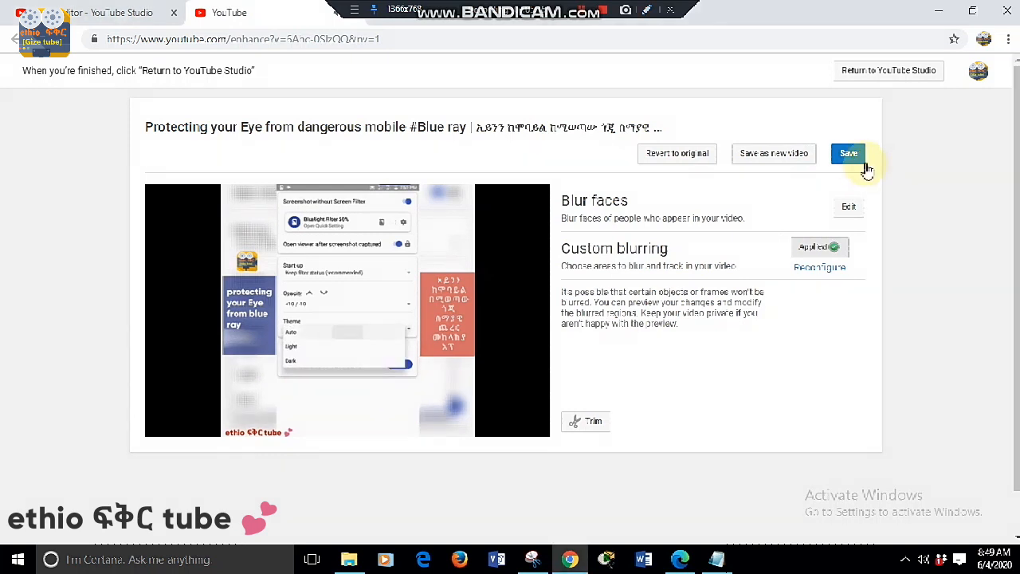
{"action": "left_click", "coordinate": [854, 155]}
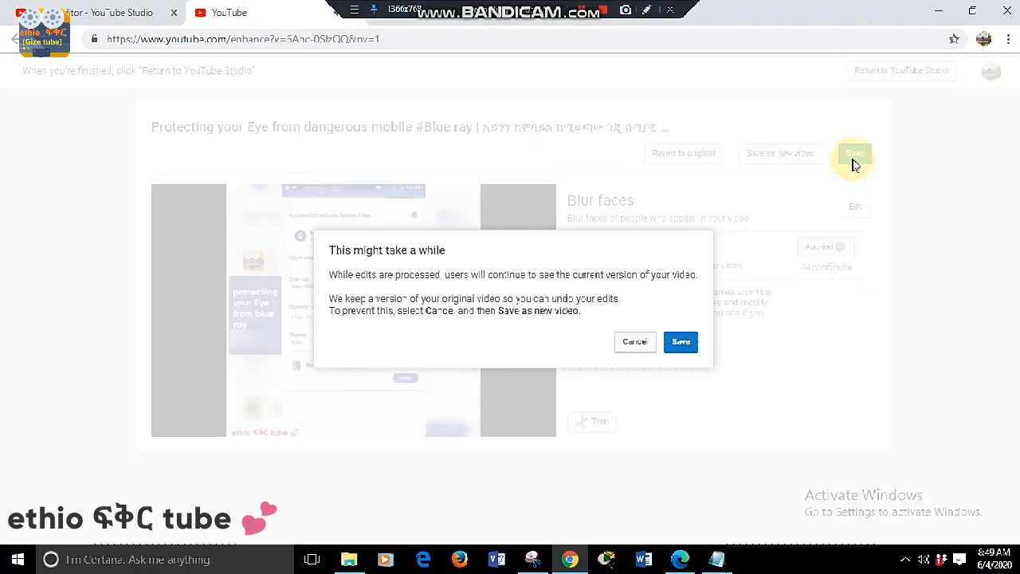
{"action": "left_click", "coordinate": [646, 11]}
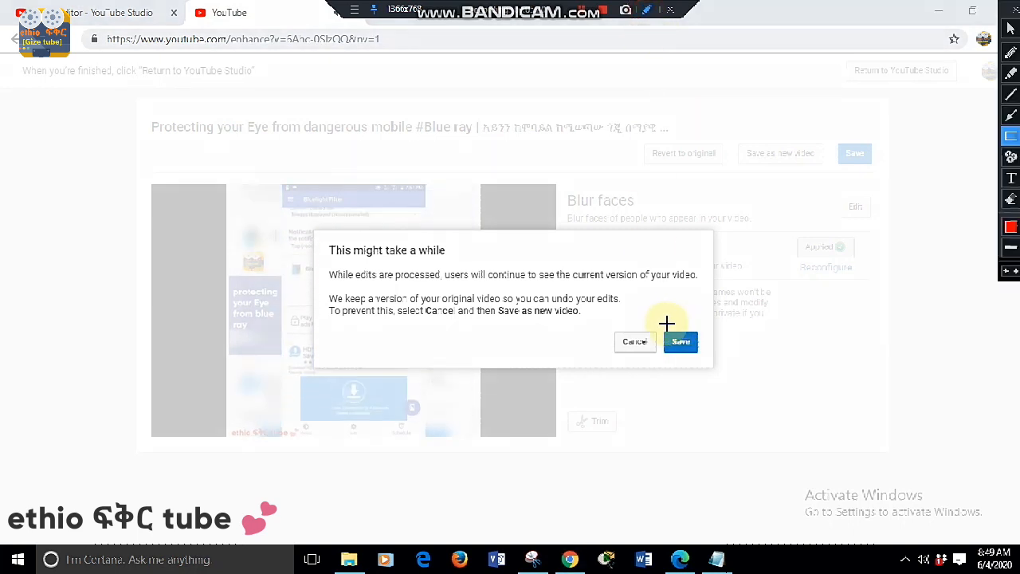
{"action": "mouse_move", "coordinate": [659, 322]}
{"action": "left_mouse_down"}
{"action": "mouse_move", "coordinate": [683, 353]}
{"action": "mouse_move", "coordinate": [708, 361]}
{"action": "left_mouse_up"}
{"action": "left_click", "coordinate": [680, 343]}
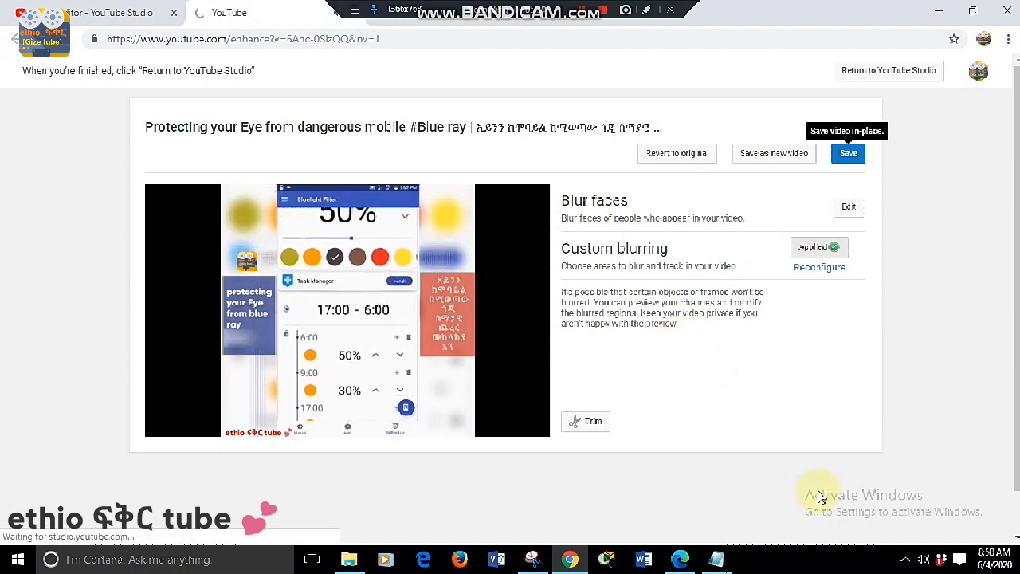
- In Notepad, add "the changes will be effective after few minutes" across two lines, followed by a closing "thanks!!" after a blank line
{"action": "left_click", "coordinate": [720, 563]}
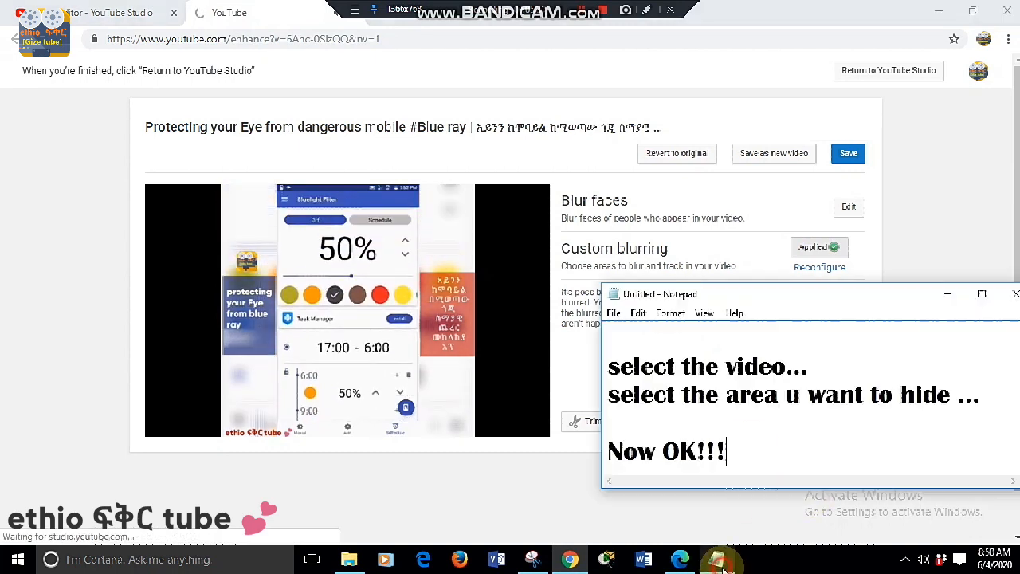
{"action": "key", "text": "Return"}
{"action": "key", "text": "Return"}
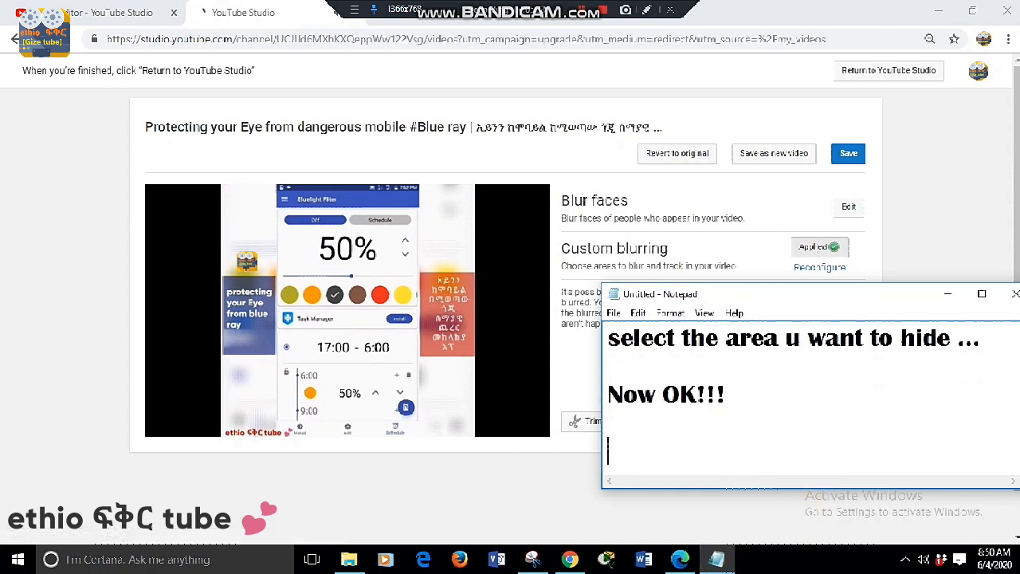
{"action": "type", "text": "the ch"}
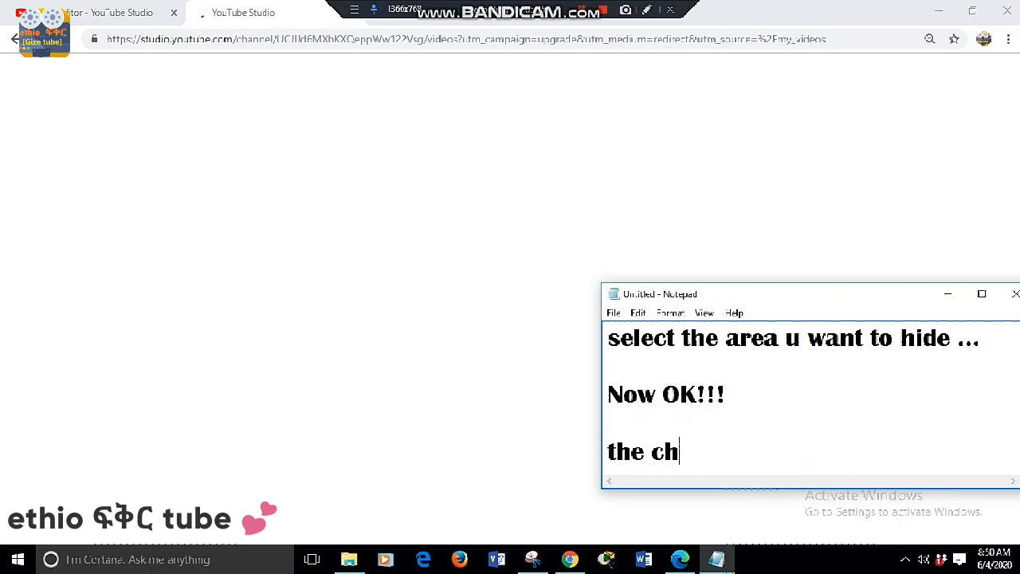
{"action": "type", "text": "anges "}
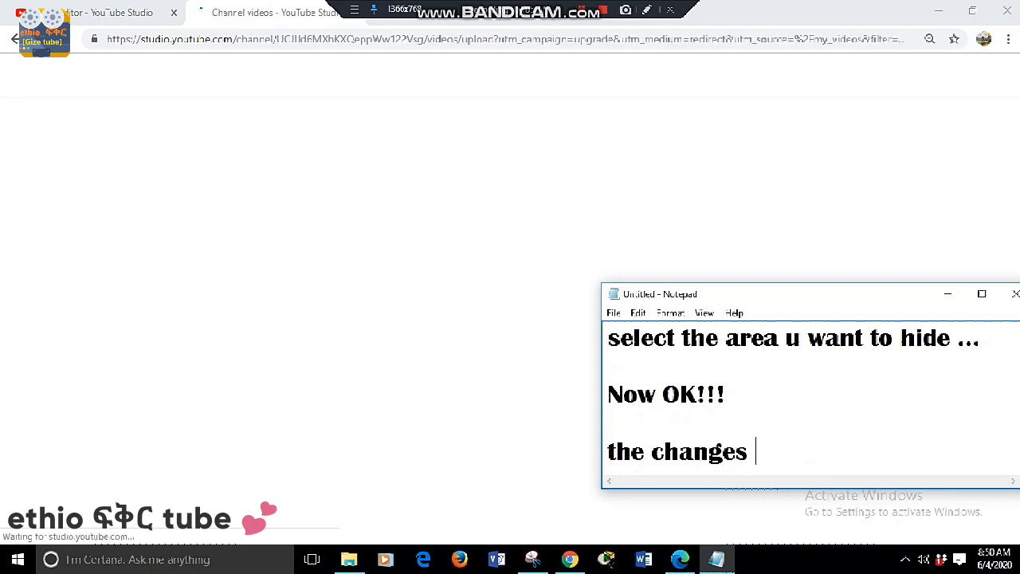
{"action": "type", "text": "will"}
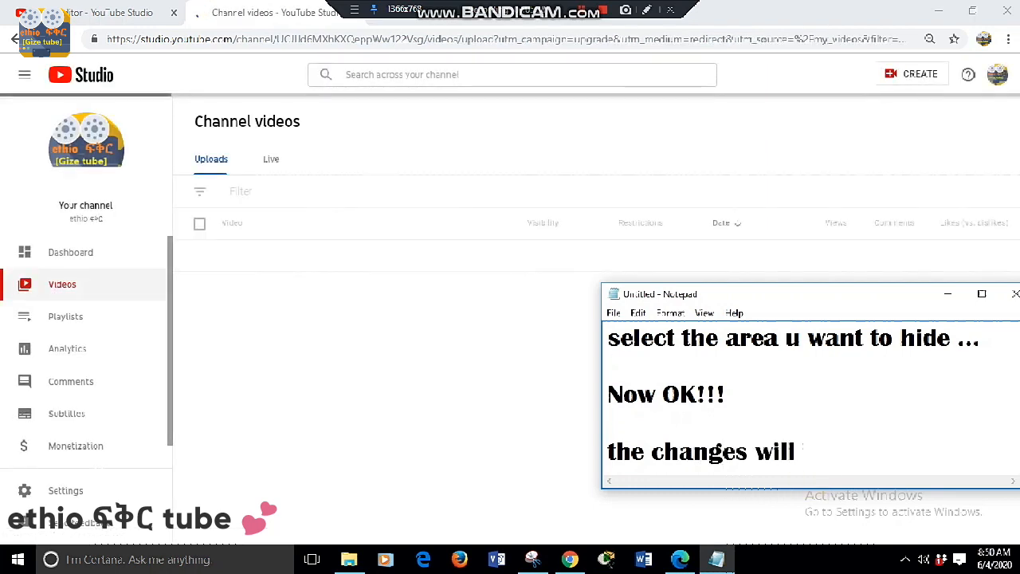
{"action": "type", "text": " be"}
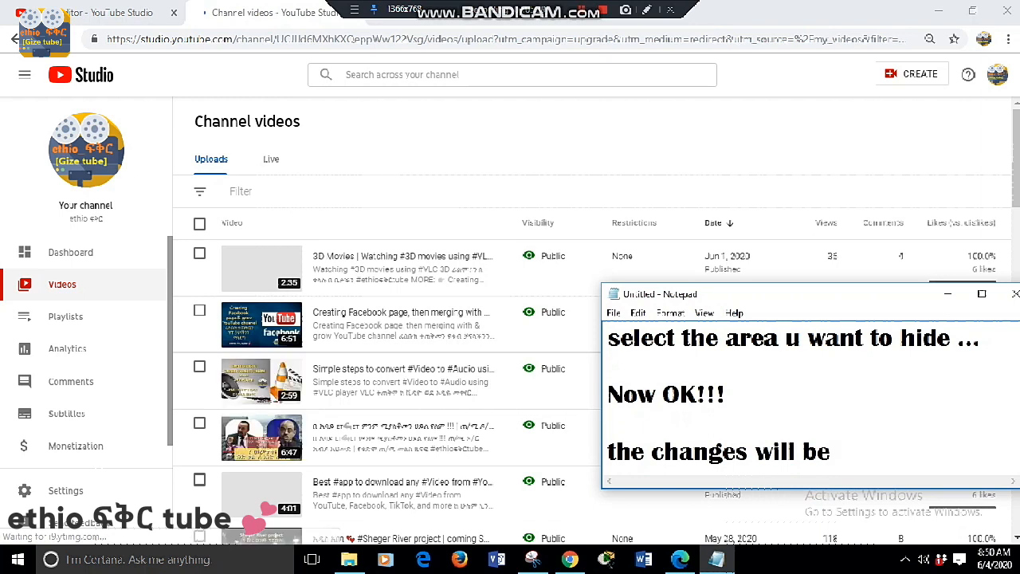
{"action": "type", "text": " effective after"}
{"action": "key", "text": "Return"}
{"action": "type", "text": "few minutes"}
{"action": "key", "text": "Return"}
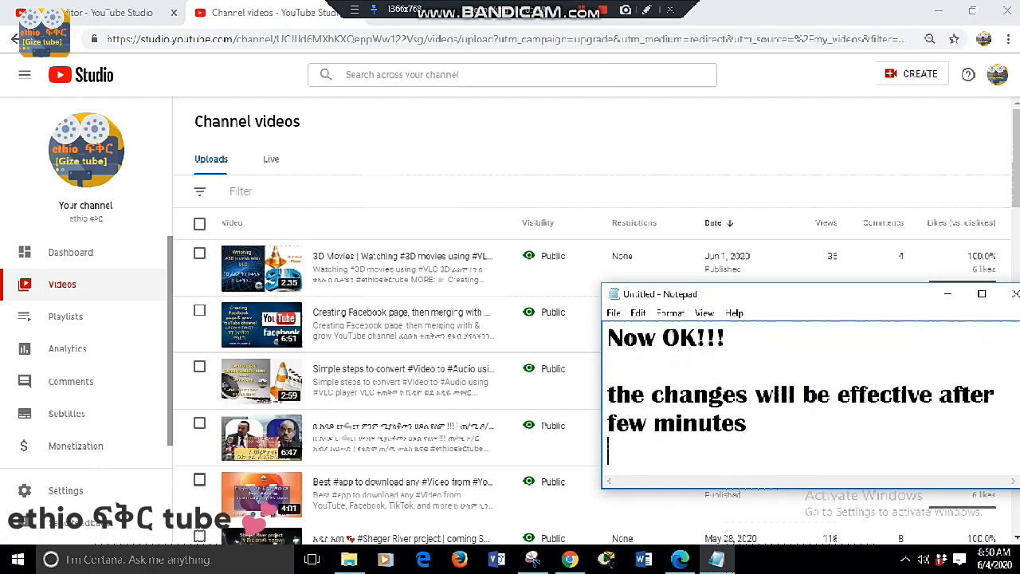
{"action": "key", "text": "Return"}
{"action": "type", "text": "thanks!!"}
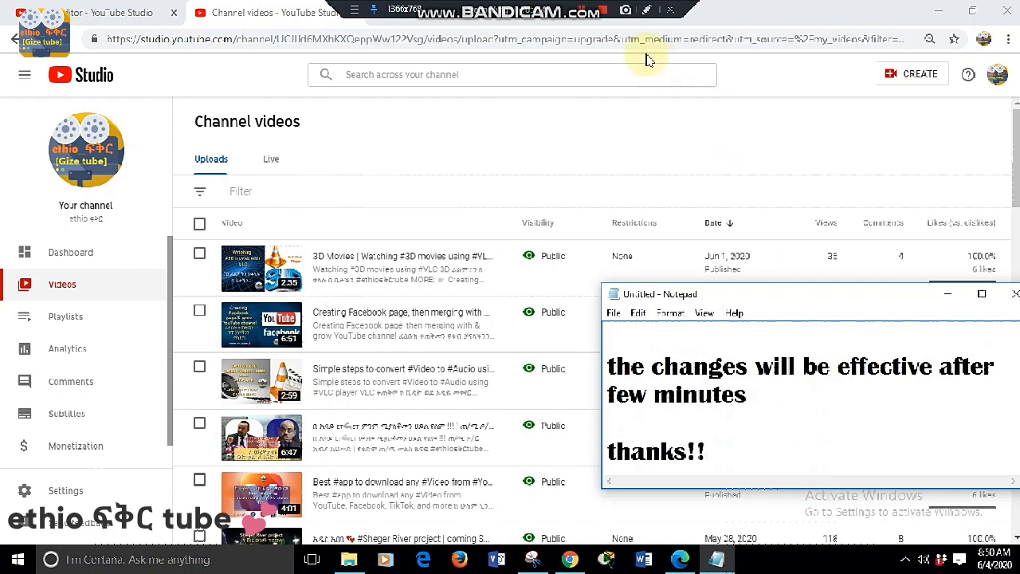